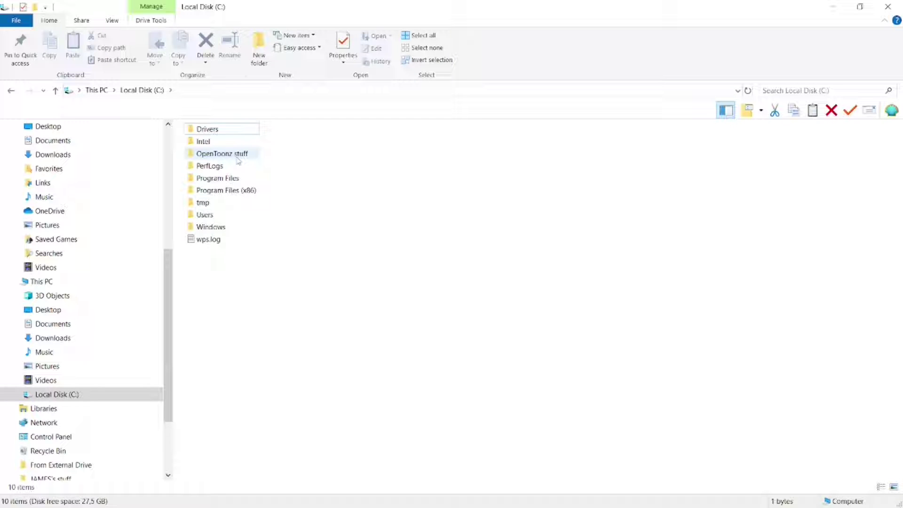
Rename the OpenToonz stuff folder on C: to 'OpenToonz stuff - old'.
{"action": "left_click", "coordinate": [239, 157]}
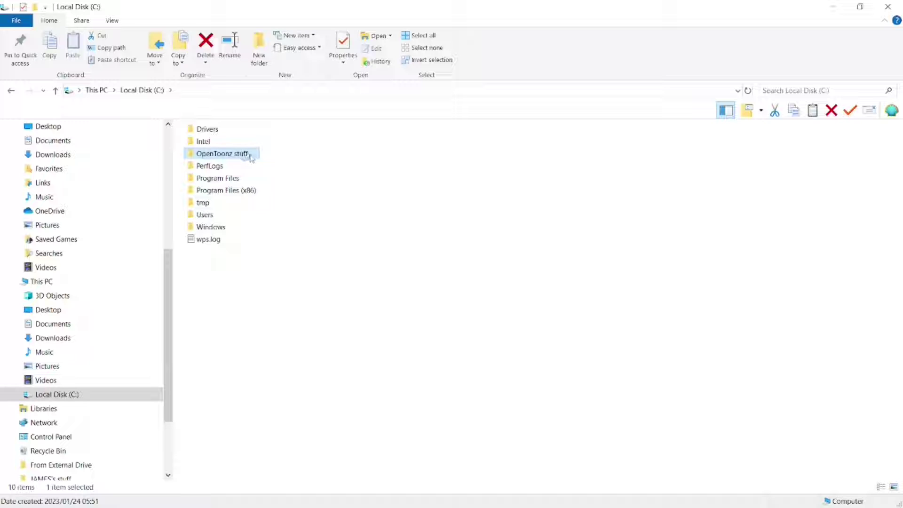
{"action": "left_click", "coordinate": [251, 158]}
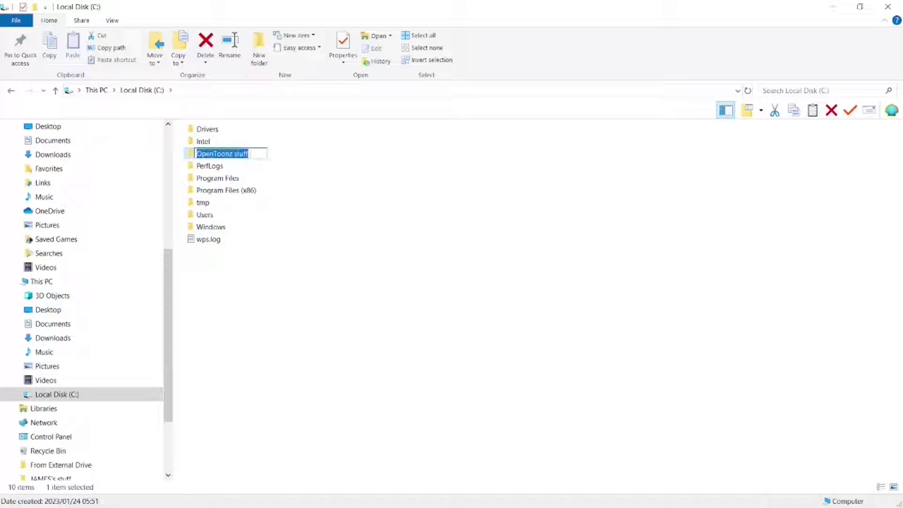
{"action": "key", "text": "End"}
{"action": "type", "text": "- old"}
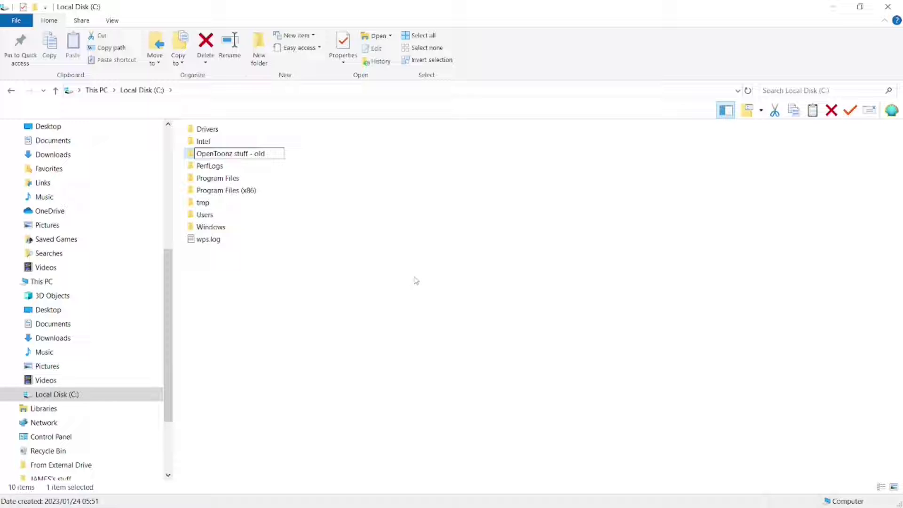
{"action": "left_click", "coordinate": [390, 286]}
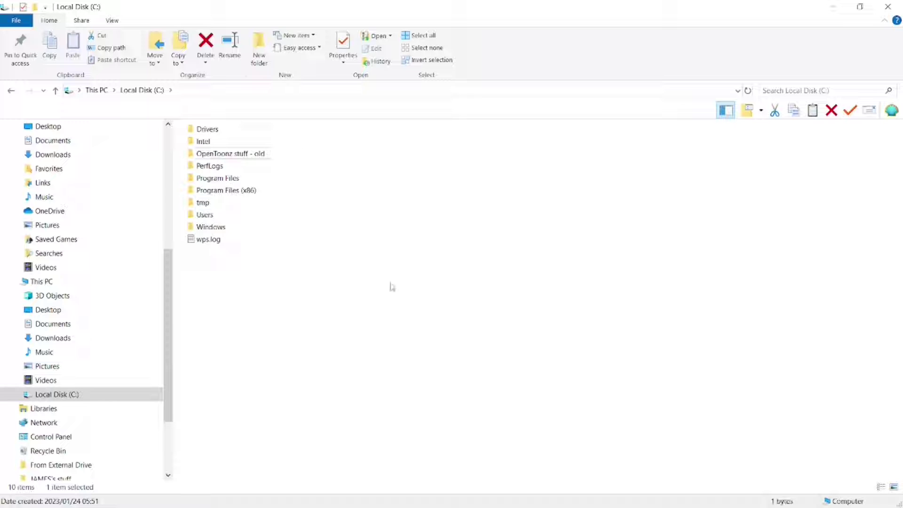
Open the renamed folder and its projects subfolder to confirm the contents are intact.
{"action": "double_click", "coordinate": [235, 153]}
{"action": "double_click", "coordinate": [233, 234]}
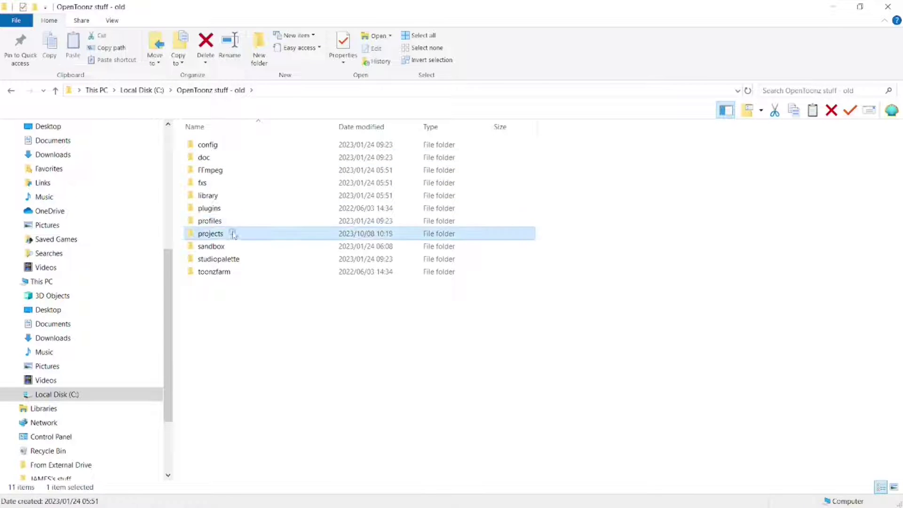
{"action": "left_click", "coordinate": [197, 91]}
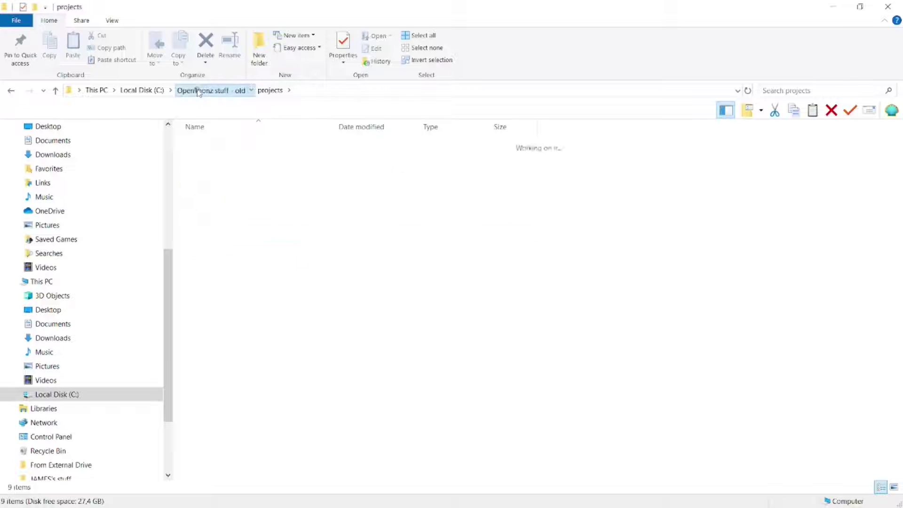
Scroll opentoonz.github.io to the download link and open the v1.7.1 Windows/macOS download page.
{"action": "left_click", "coordinate": [149, 91]}
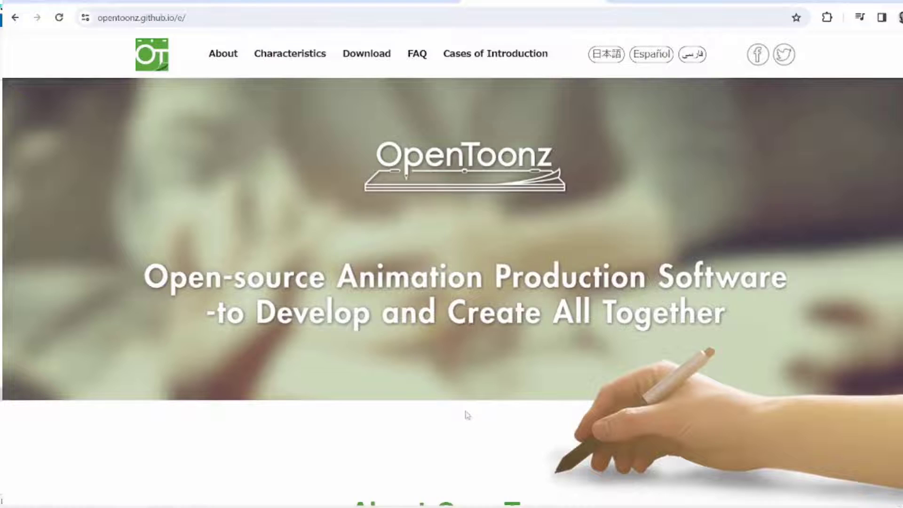
{"action": "scroll", "coordinate": [466, 409], "scroll_direction": "down", "scroll_amount": 10}
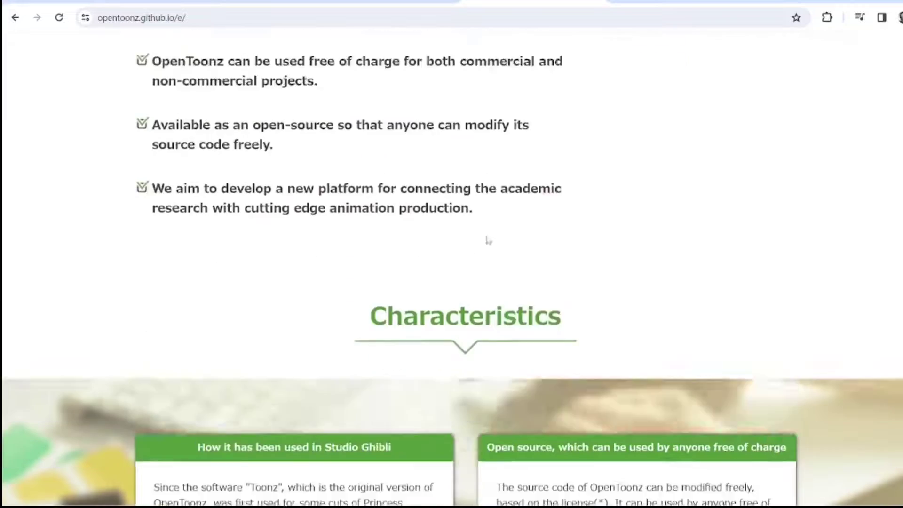
{"action": "scroll", "coordinate": [488, 239], "scroll_direction": "down", "scroll_amount": 12}
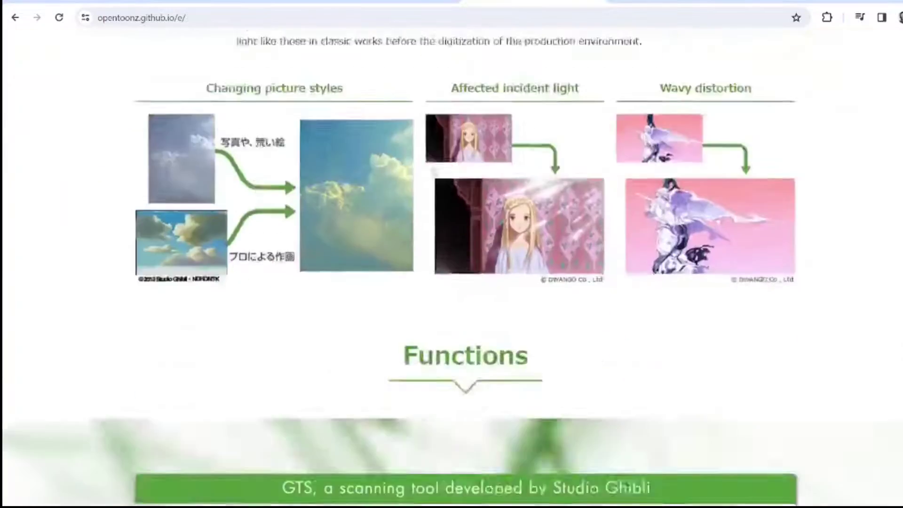
{"action": "scroll", "coordinate": [409, 245], "scroll_direction": "down", "scroll_amount": 15}
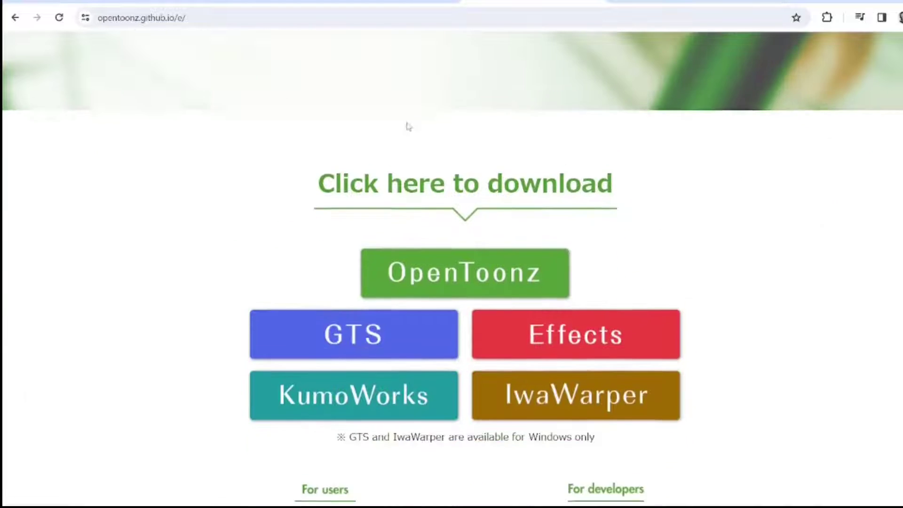
{"action": "scroll", "coordinate": [408, 141], "scroll_direction": "down", "scroll_amount": 1}
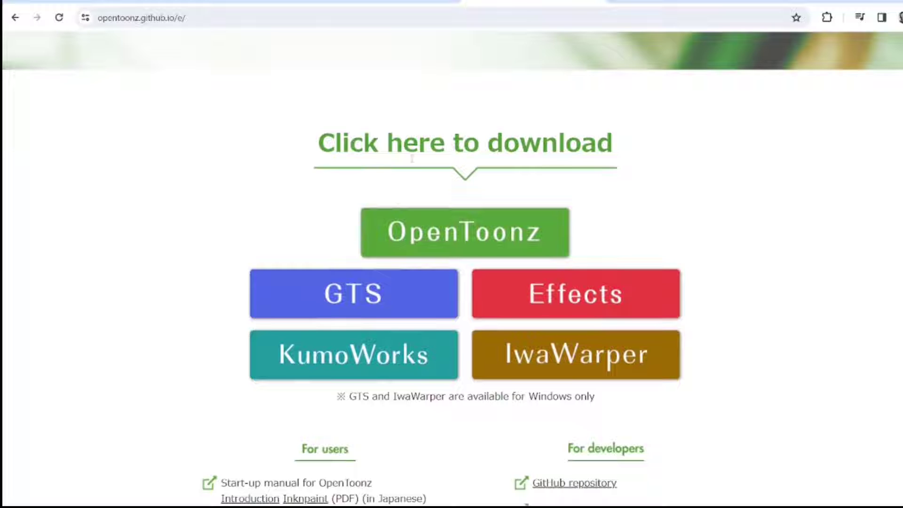
{"action": "scroll", "coordinate": [416, 169], "scroll_direction": "down", "scroll_amount": 1}
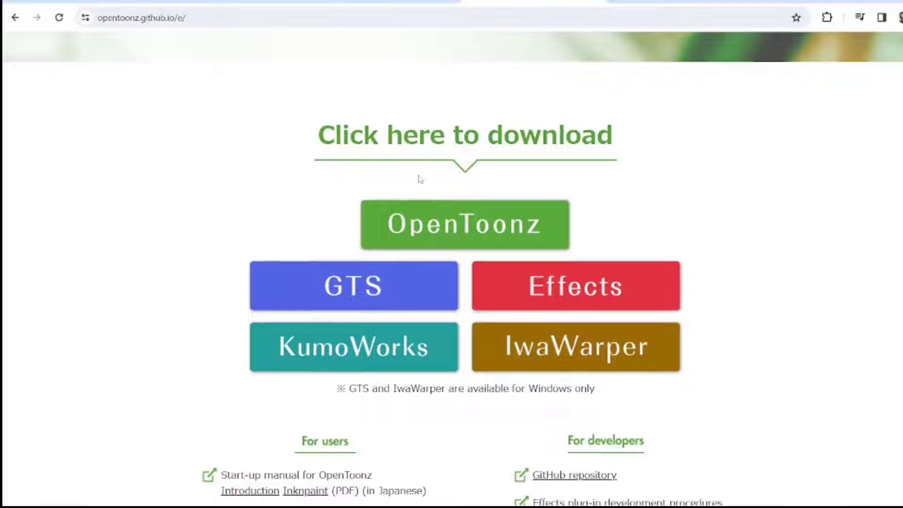
{"action": "scroll", "coordinate": [419, 179], "scroll_direction": "down", "scroll_amount": 2}
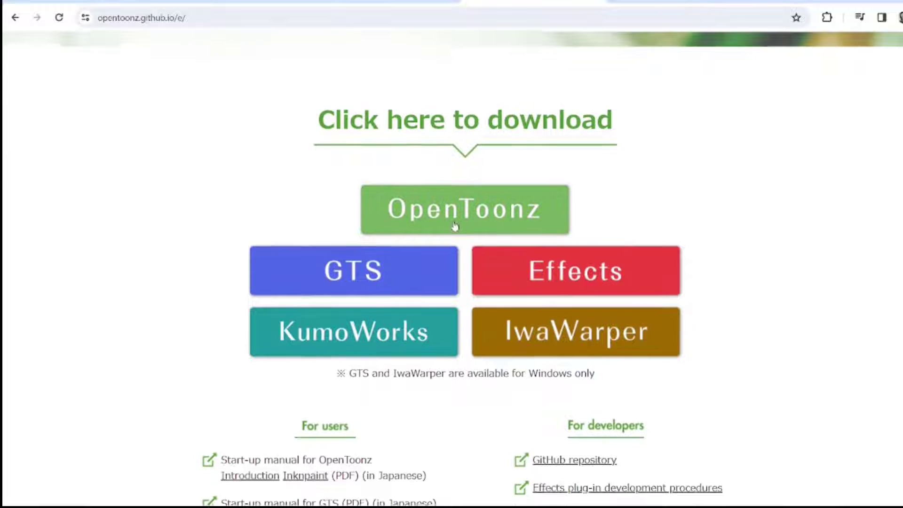
{"action": "left_click", "coordinate": [477, 213]}
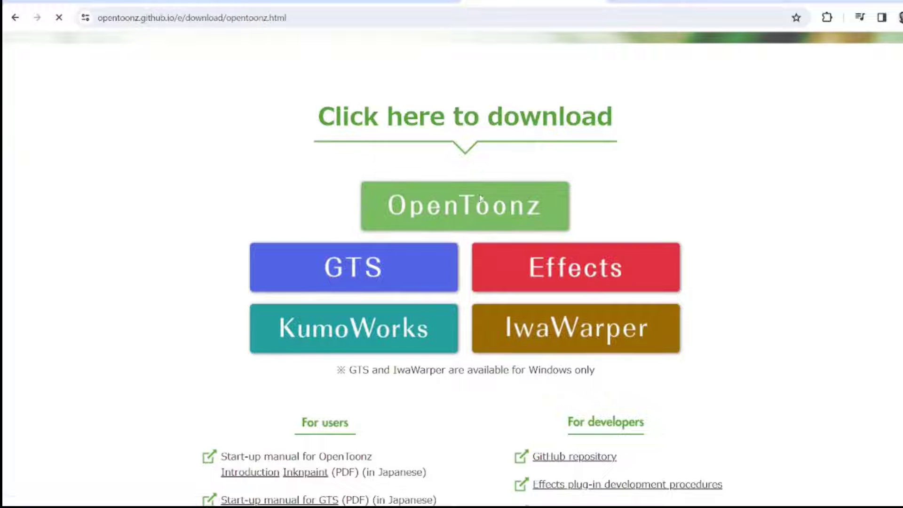
{"action": "scroll", "coordinate": [179, 258], "scroll_direction": "down", "scroll_amount": 10}
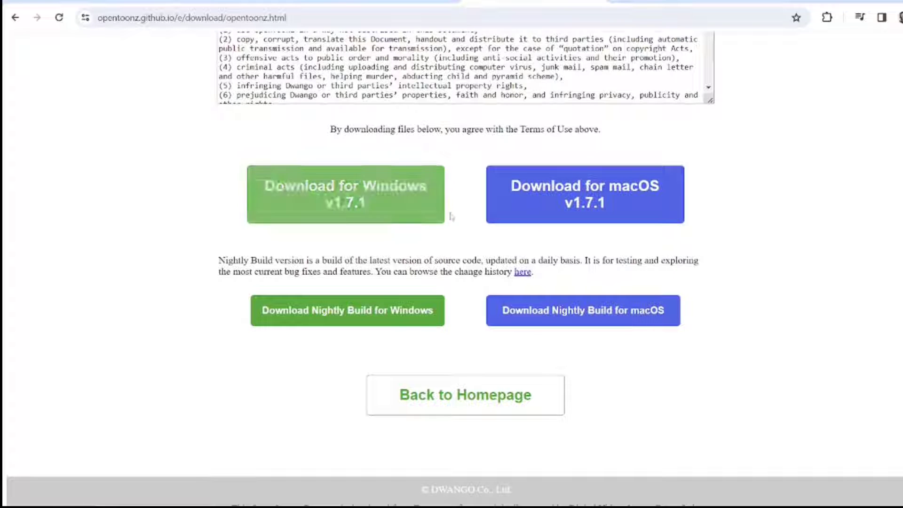
Install the Windows v1.7.1 installer in English with default folders, then launch OpenToonz.
{"action": "left_click", "coordinate": [357, 202]}
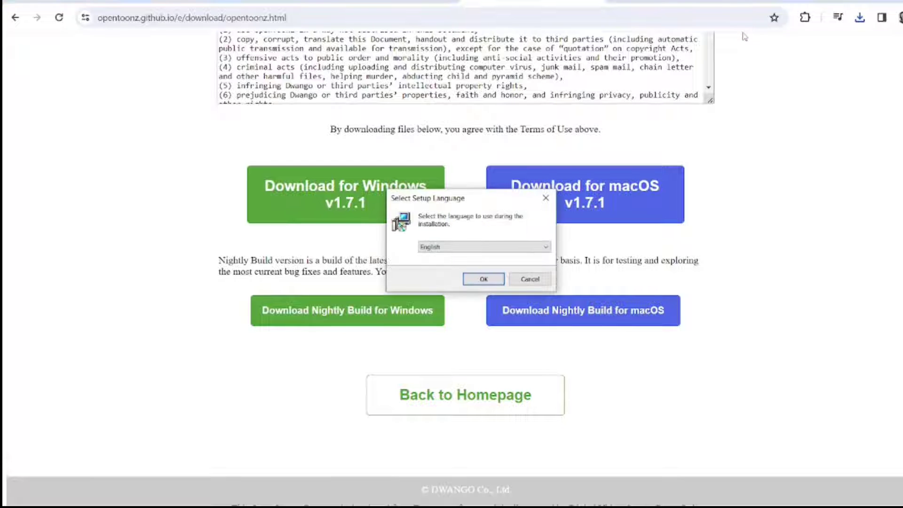
{"action": "left_click", "coordinate": [483, 279]}
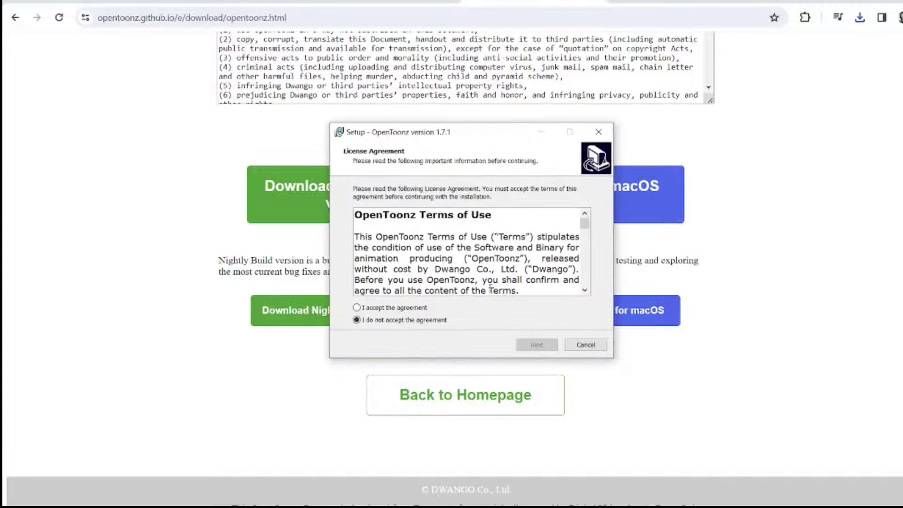
{"action": "left_click", "coordinate": [356, 307]}
{"action": "left_click", "coordinate": [538, 345]}
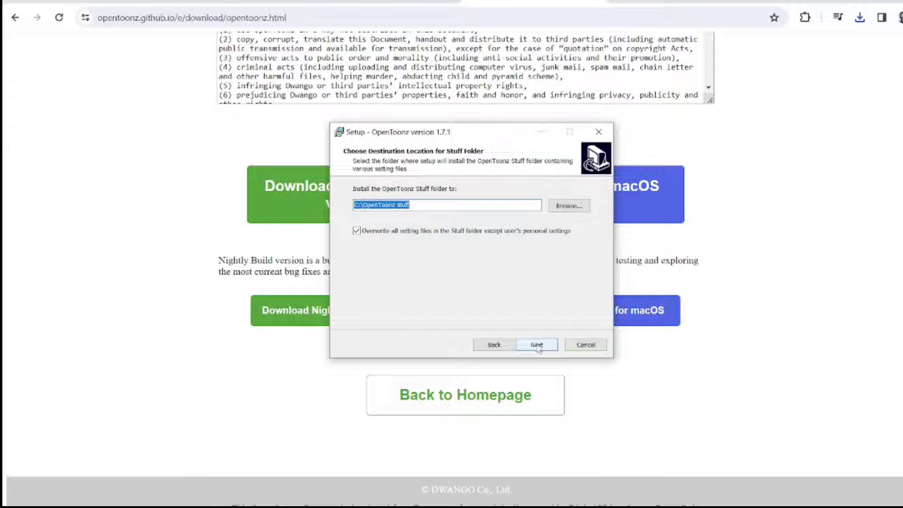
{"action": "left_click", "coordinate": [537, 345]}
{"action": "left_click", "coordinate": [537, 346]}
{"action": "left_click", "coordinate": [538, 346]}
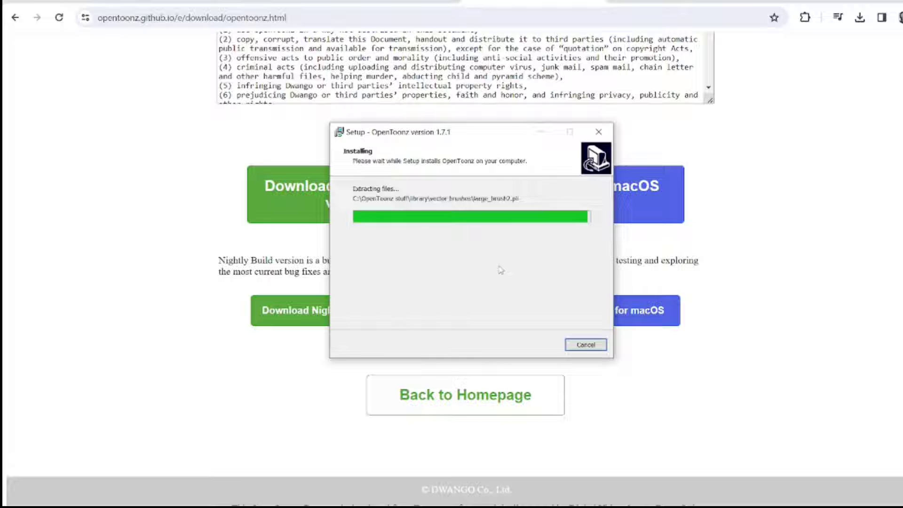
{"action": "left_click", "coordinate": [539, 345]}
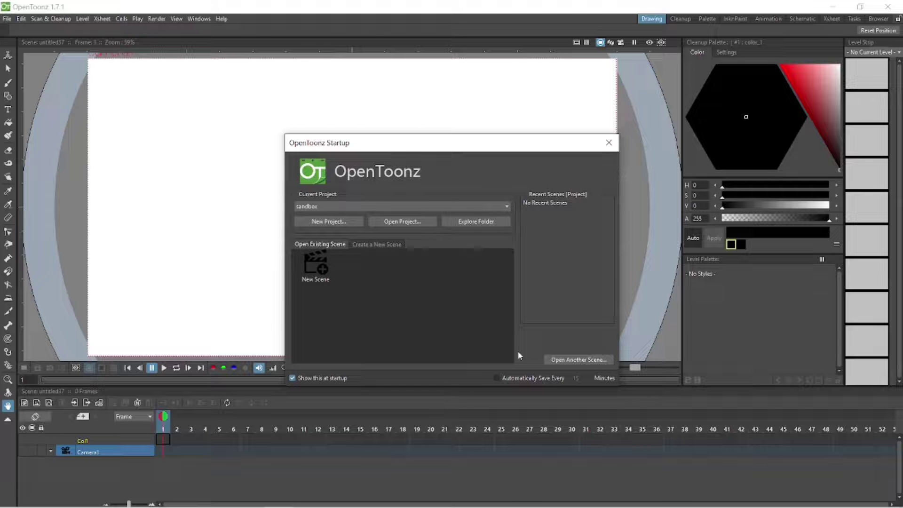
Close the startup window and check in Load Scene that Project root shows the sandbox scenes.
{"action": "left_click", "coordinate": [609, 142]}
{"action": "left_click", "coordinate": [7, 19]}
{"action": "left_click", "coordinate": [29, 39]}
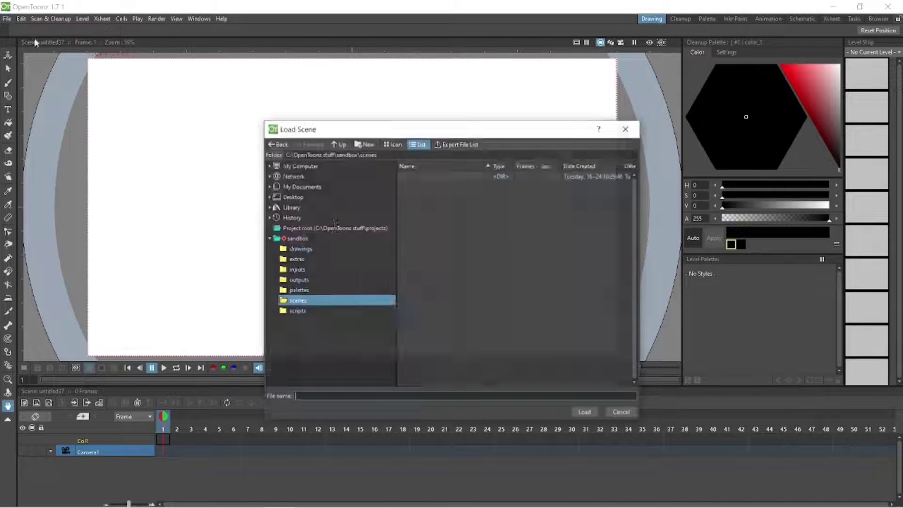
{"action": "left_click", "coordinate": [302, 229]}
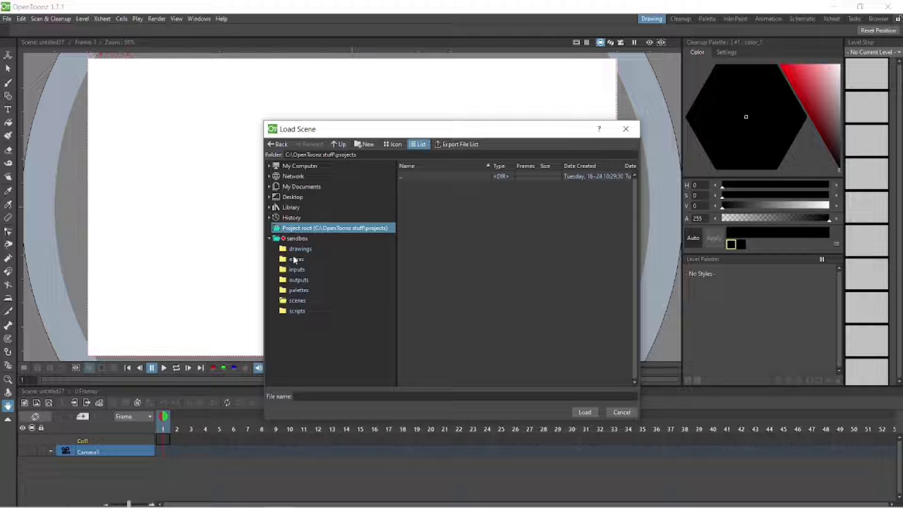
{"action": "left_click", "coordinate": [302, 302]}
{"action": "left_click", "coordinate": [625, 128]}
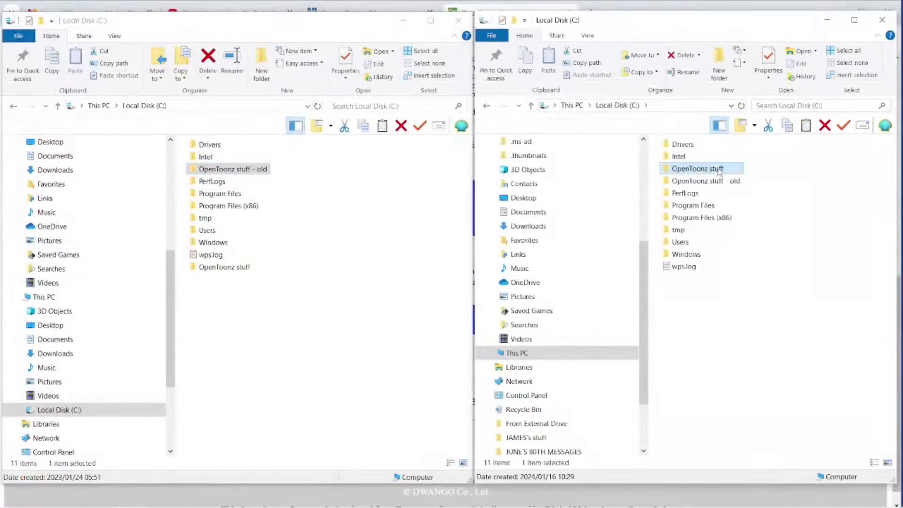
Open the new projects folder in one window and the old projects folder in the other.
{"action": "double_click", "coordinate": [686, 236]}
{"action": "double_click", "coordinate": [221, 193]}
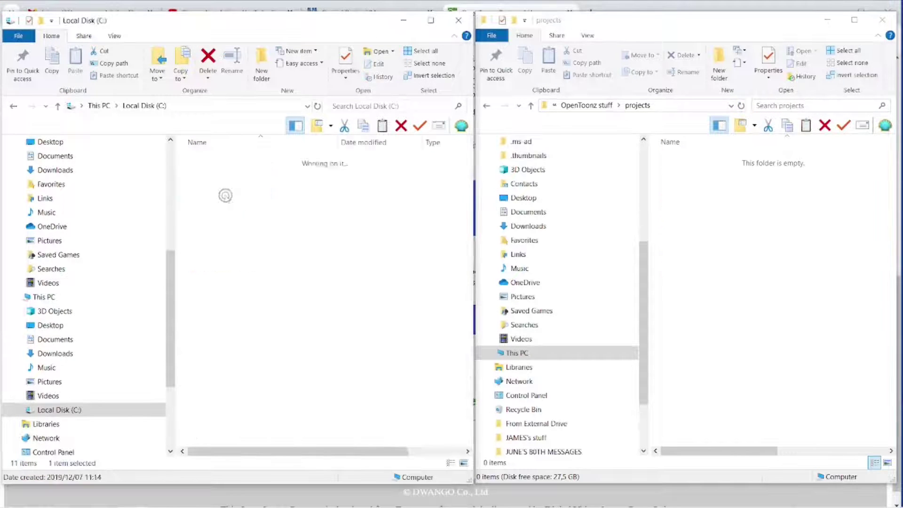
{"action": "key", "text": "alt+Up"}
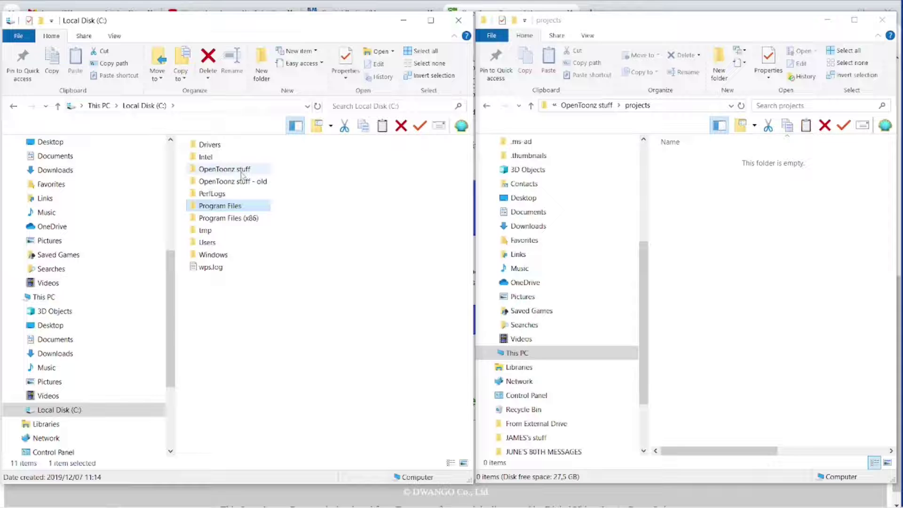
{"action": "double_click", "coordinate": [243, 182]}
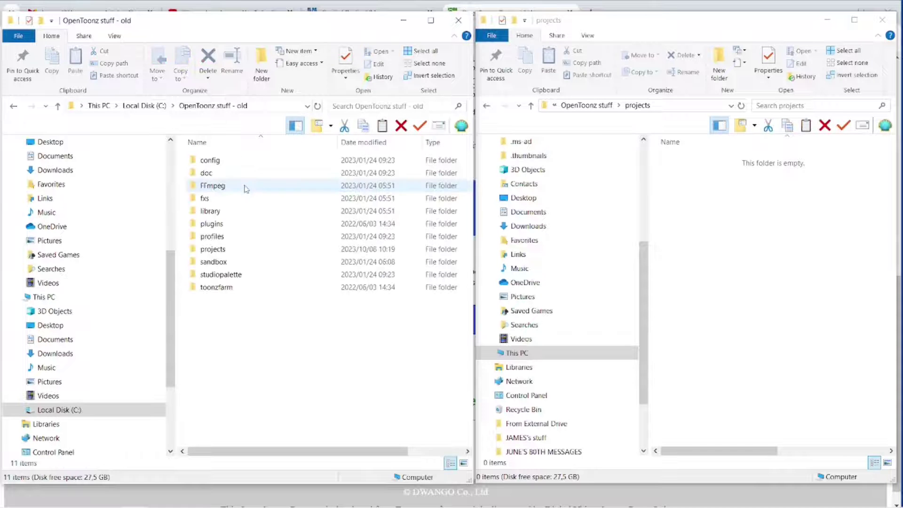
{"action": "double_click", "coordinate": [233, 251]}
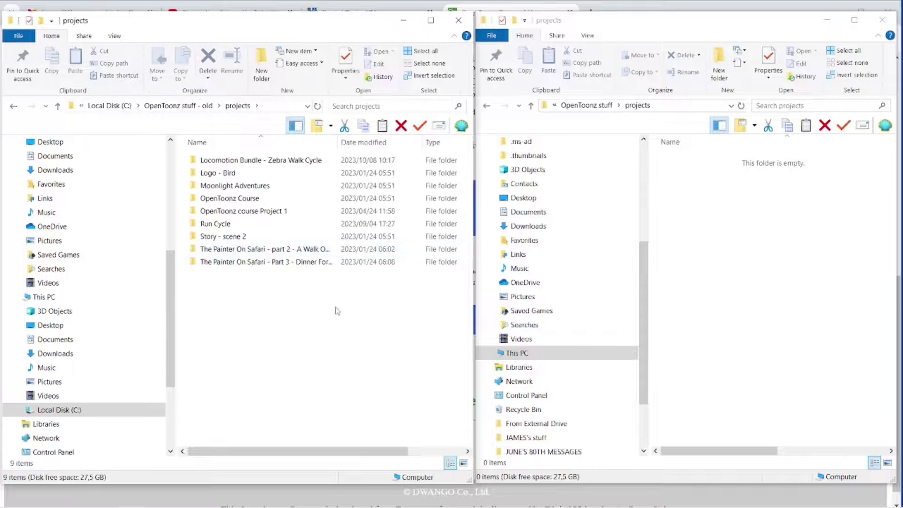
Move the old project folders, all except Run Cycle, into the new projects folder.
{"action": "left_click_drag", "start_coordinate": [338, 305], "coordinate": [196, 162]}
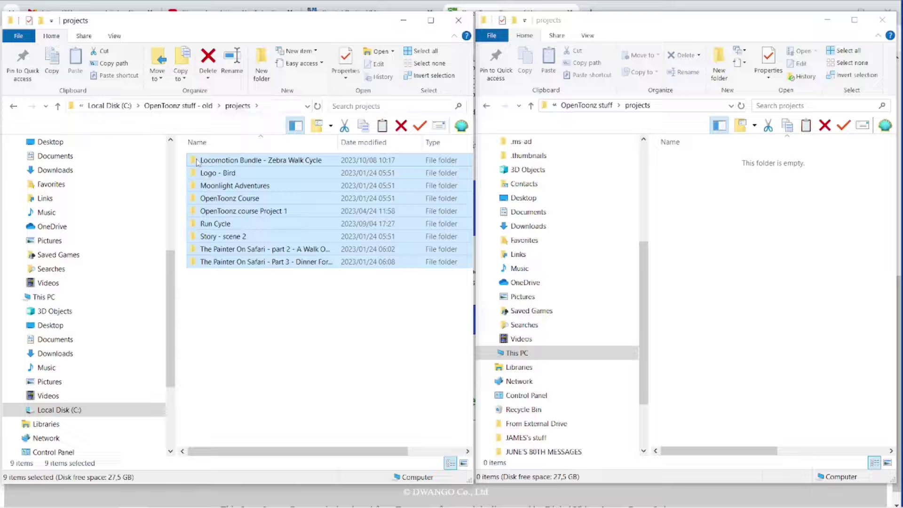
{"action": "left_click_drag", "start_coordinate": [197, 162], "coordinate": [711, 258]}
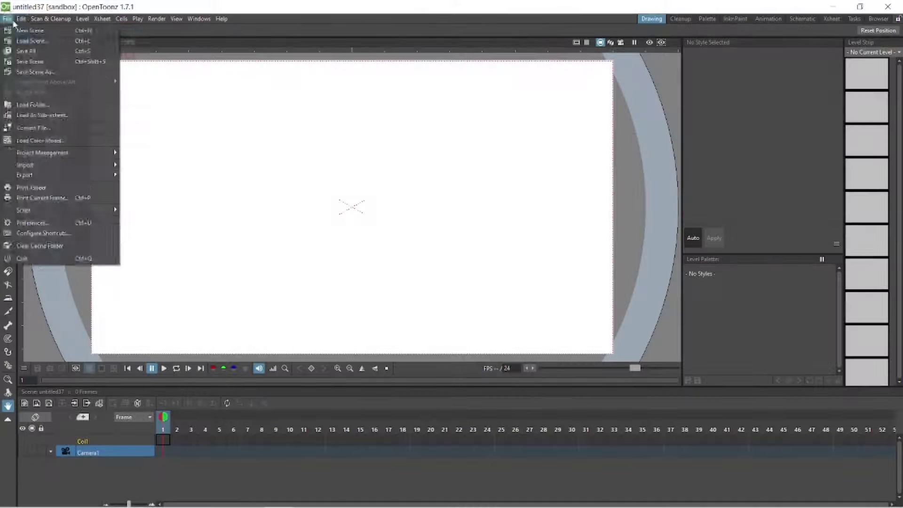
{"action": "mouse_move", "coordinate": [22, 18]}
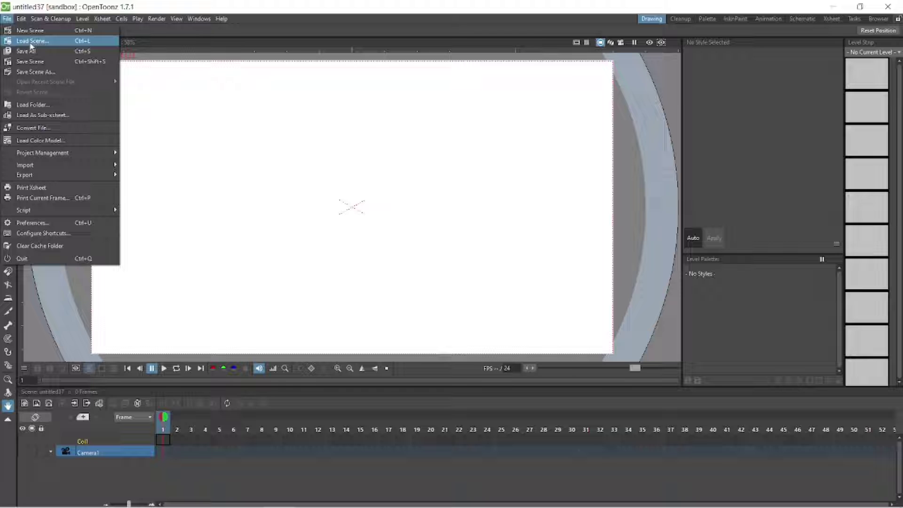
Load Layout - working - 05 from OpenToonz course Project 1's scenes/Scene 2 folder.
{"action": "left_click", "coordinate": [32, 41]}
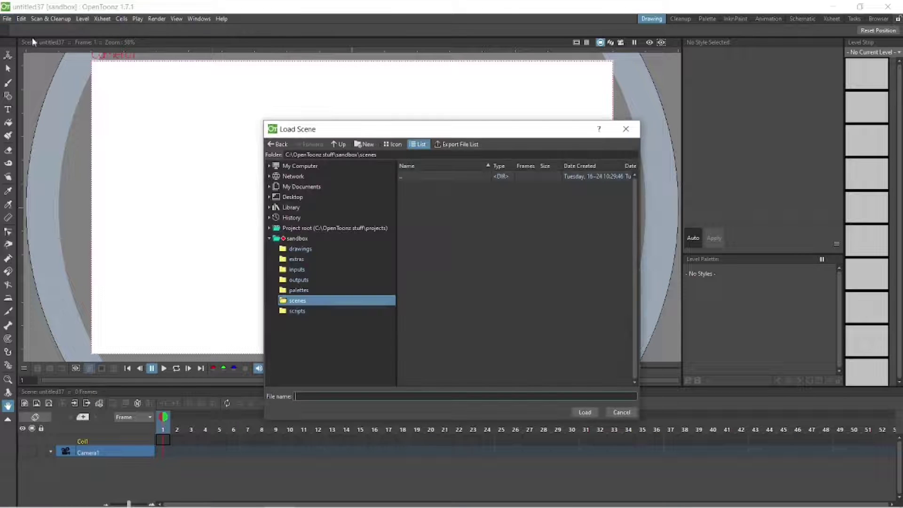
{"action": "left_click", "coordinate": [302, 229]}
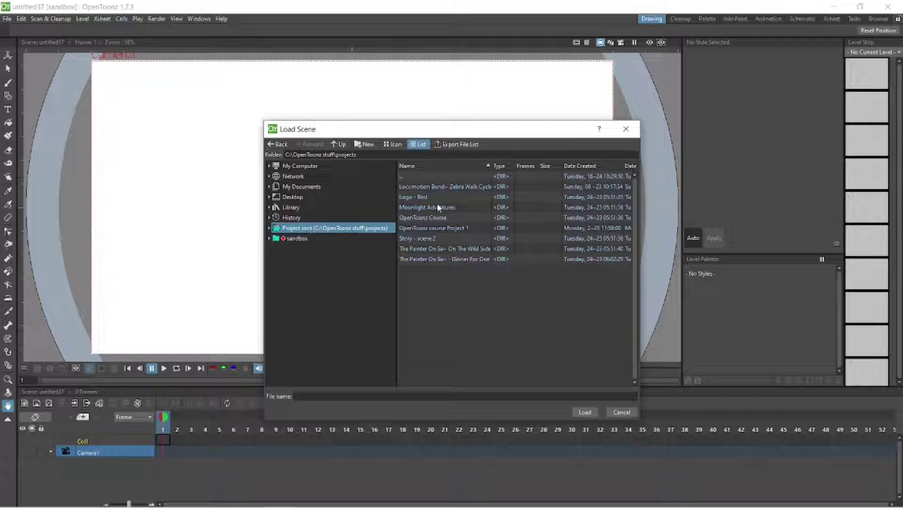
{"action": "double_click", "coordinate": [435, 229]}
{"action": "double_click", "coordinate": [413, 237]}
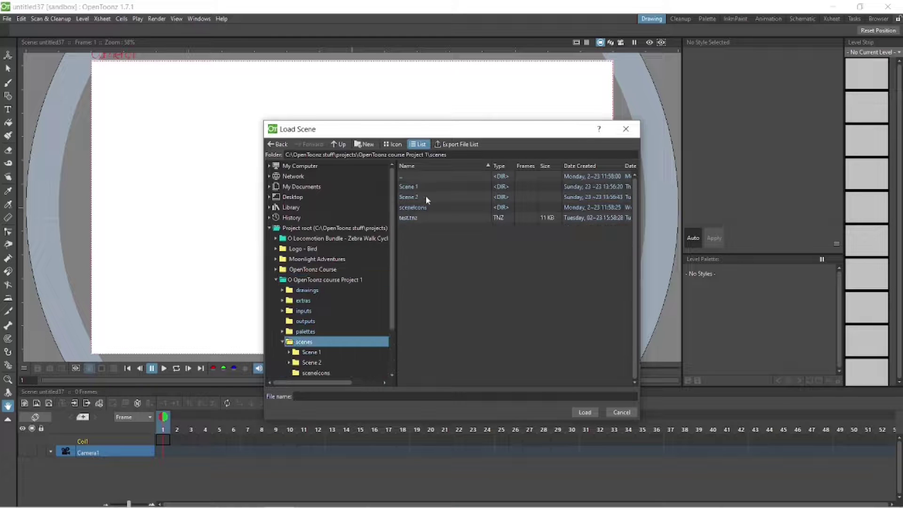
{"action": "double_click", "coordinate": [425, 196]}
{"action": "double_click", "coordinate": [430, 280]}
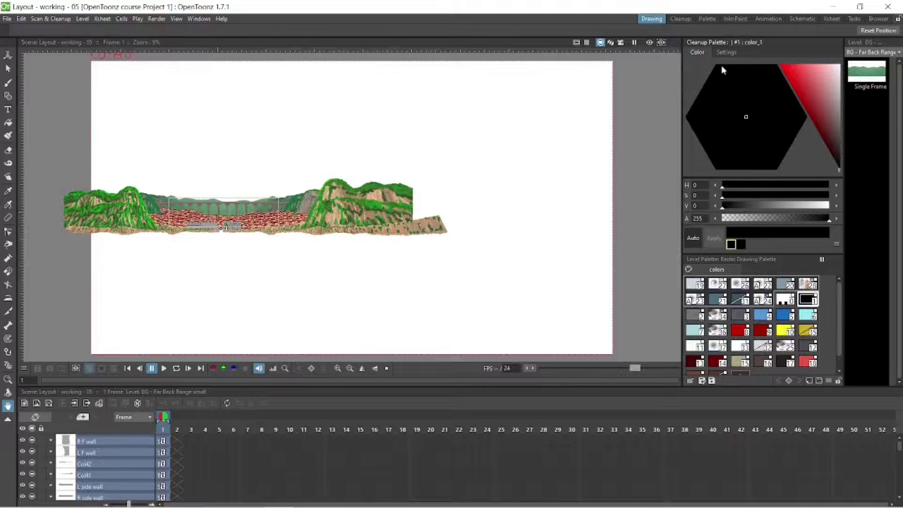
Switch to the Animation room, dock the Stage Schematic below the viewer, and return to frame 1.
{"action": "left_click", "coordinate": [706, 18]}
{"action": "left_click", "coordinate": [768, 19]}
{"action": "left_click_drag", "start_coordinate": [633, 317], "coordinate": [166, 312]}
{"action": "left_click", "coordinate": [590, 123]}
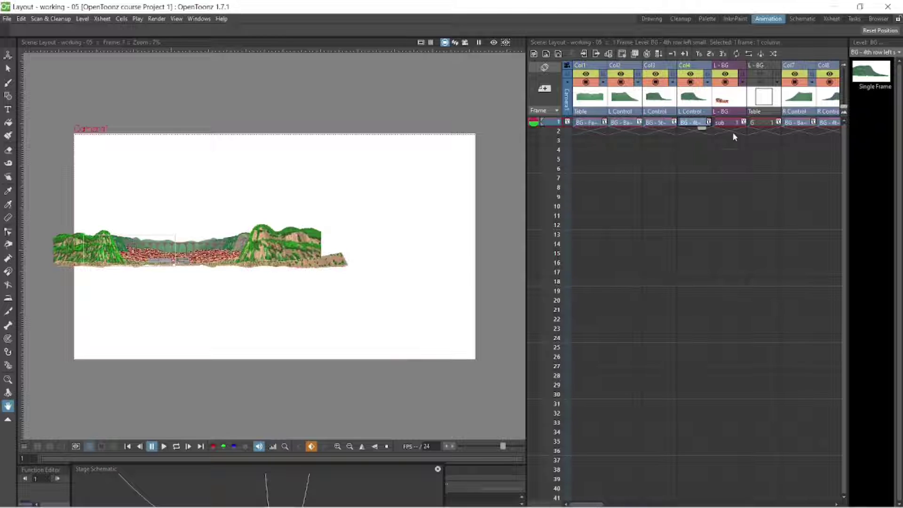
{"action": "left_click_drag", "start_coordinate": [588, 504], "coordinate": [818, 504]}
{"action": "left_click", "coordinate": [822, 126]}
{"action": "left_click", "coordinate": [822, 123]}
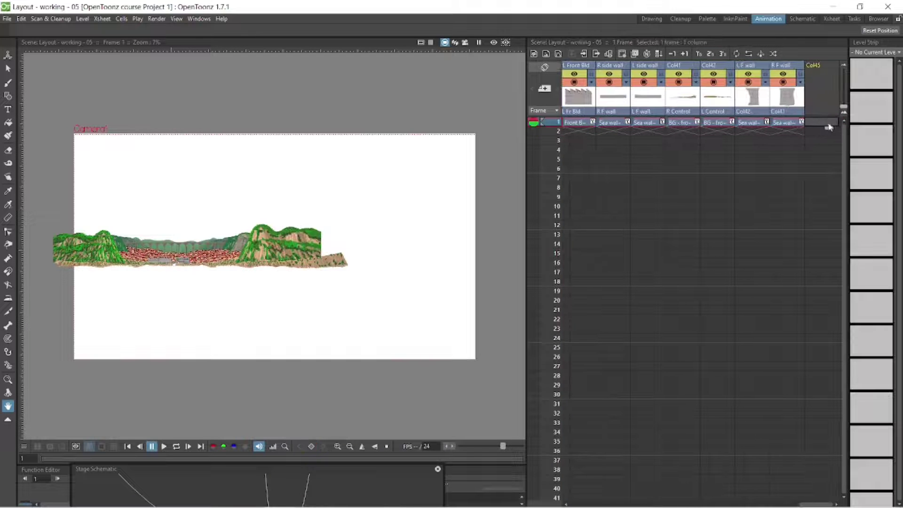
Turn off Camera BG Color, frame the landscape, and save incrementally as Layout - working - 06.
{"action": "left_click", "coordinate": [176, 19]}
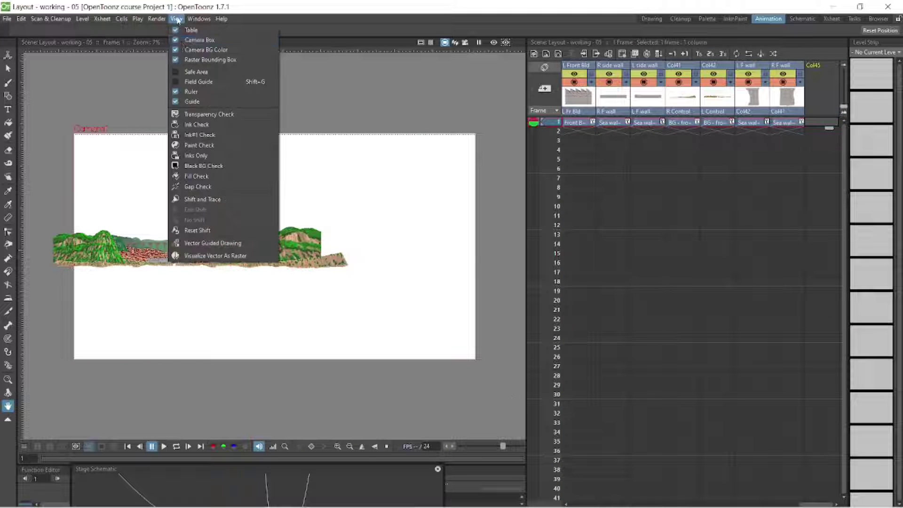
{"action": "left_click", "coordinate": [175, 50]}
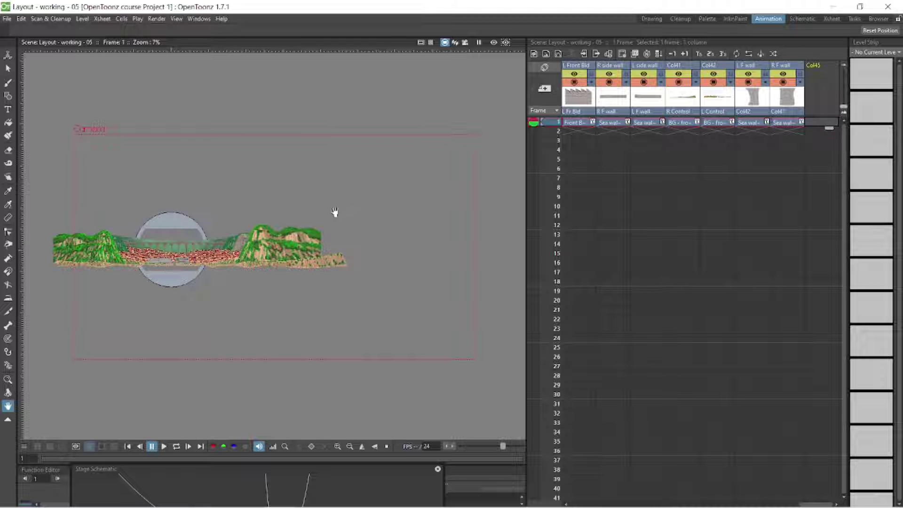
{"action": "scroll", "coordinate": [305, 246], "scroll_direction": "up", "scroll_amount": 2}
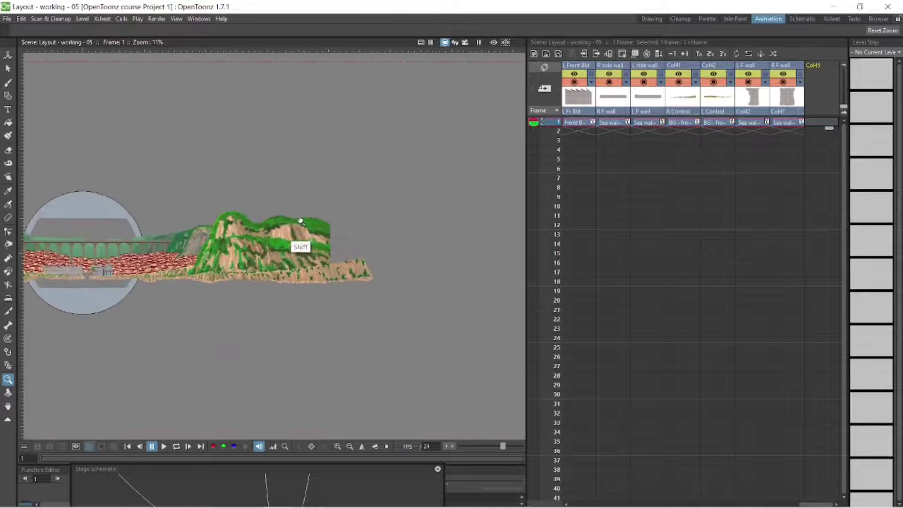
{"action": "left_click_drag", "start_coordinate": [301, 242], "coordinate": [429, 185]}
{"action": "left_click_drag", "start_coordinate": [366, 174], "coordinate": [415, 169]}
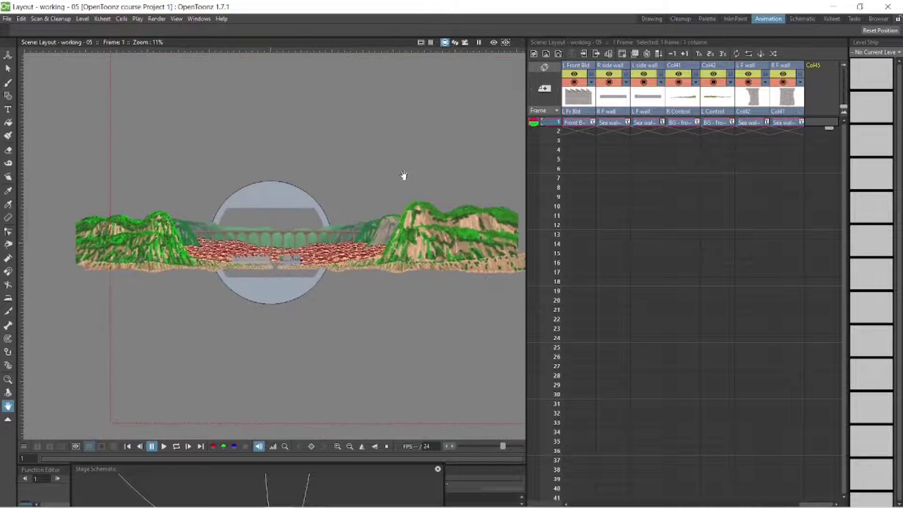
{"action": "scroll", "coordinate": [401, 178], "scroll_direction": "up", "scroll_amount": 1}
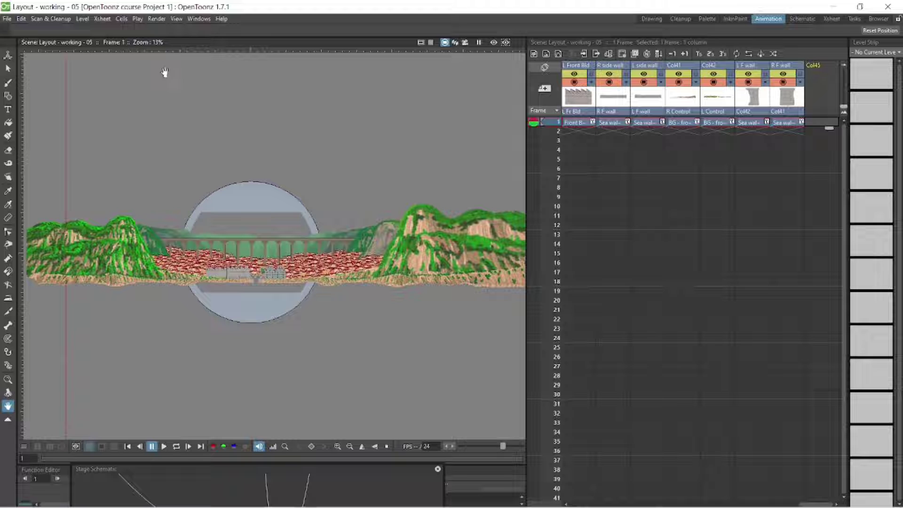
{"action": "key", "text": "alt+s"}
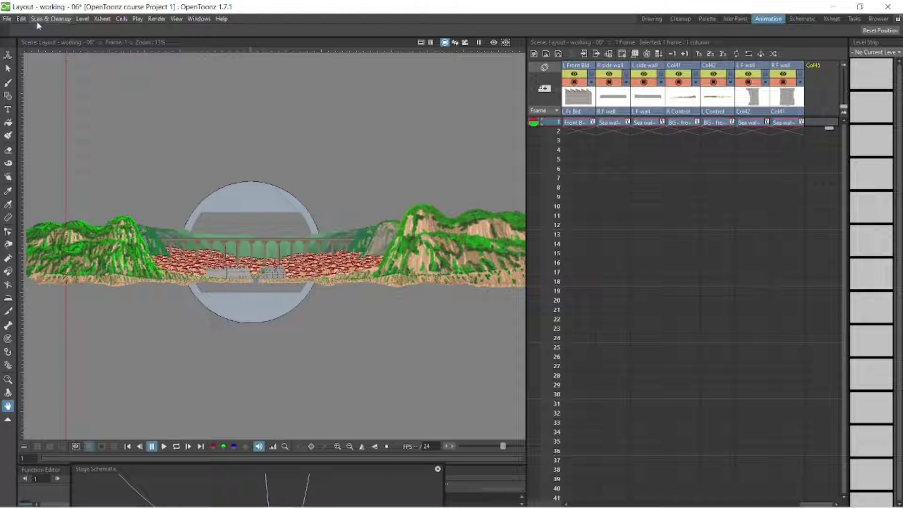
Show the Import/Export preferences and browse for FFmpeg Path, closing the folder chooser unchanged.
{"action": "left_click", "coordinate": [8, 20]}
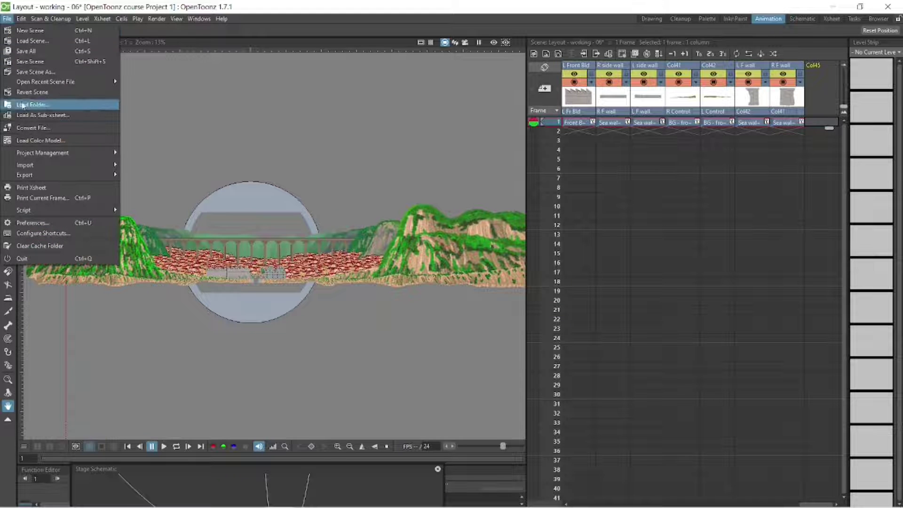
{"action": "left_click", "coordinate": [38, 223]}
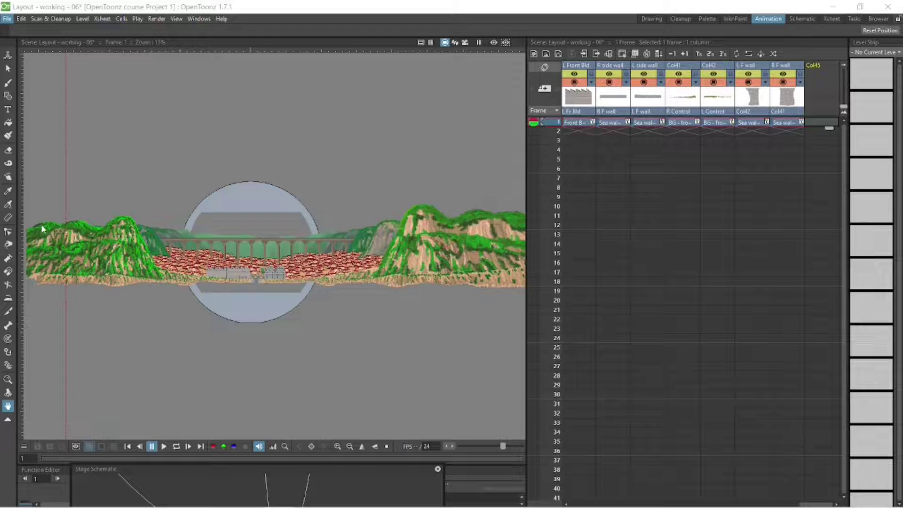
{"action": "left_click", "coordinate": [315, 169]}
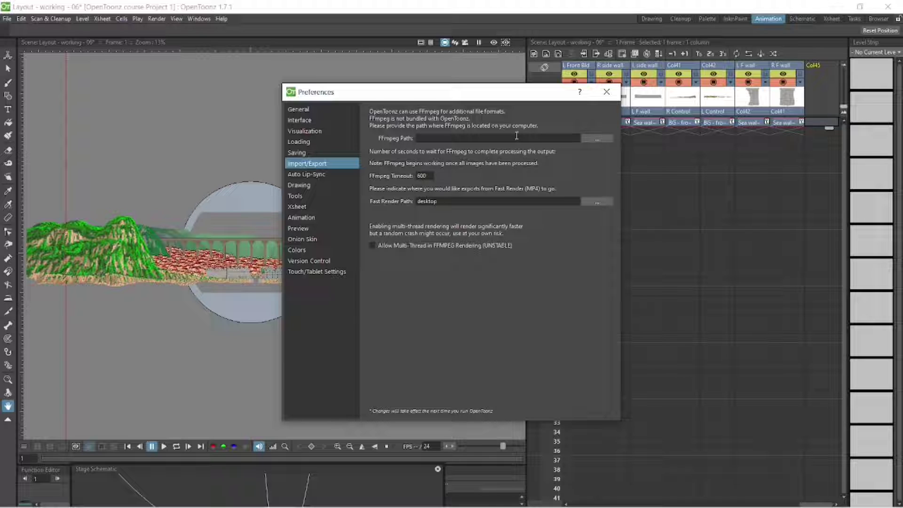
{"action": "left_click", "coordinate": [593, 139]}
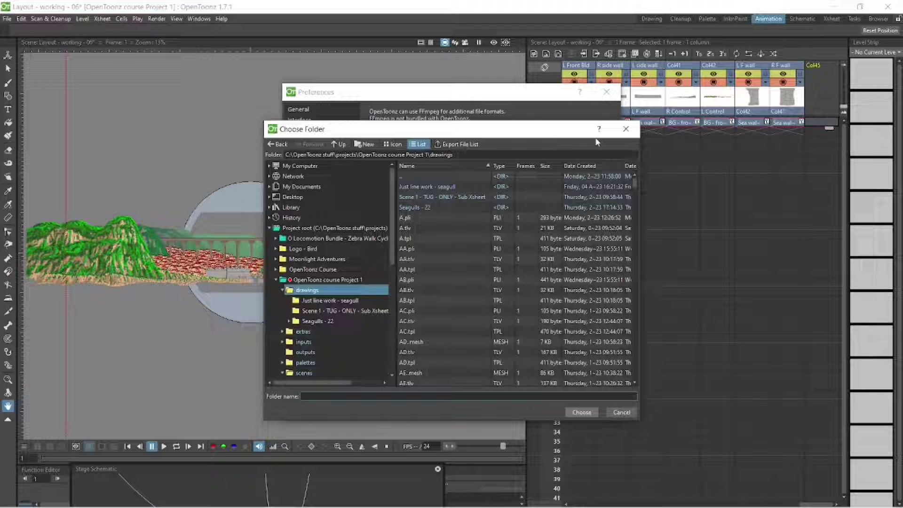
{"action": "left_click", "coordinate": [625, 129]}
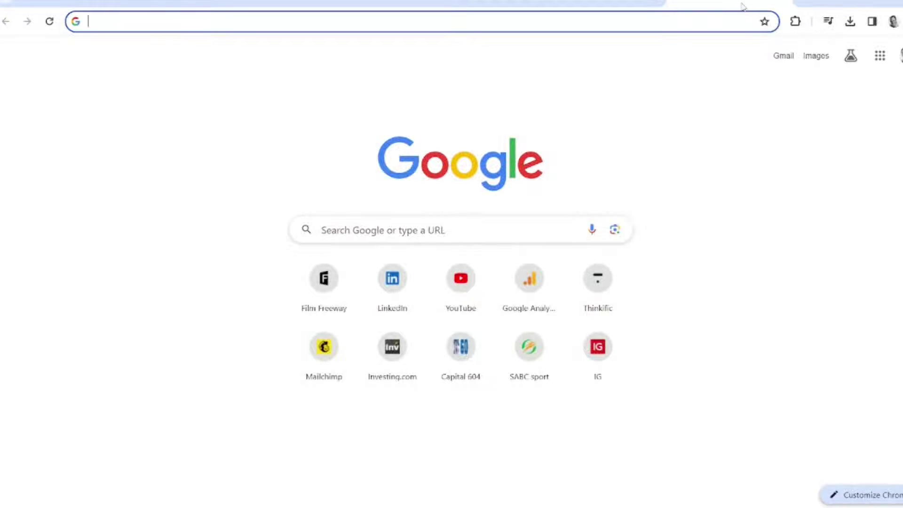
Search Google for 'ffmpeg' and go to the ffmpeg.org download page.
{"action": "type", "text": "ffmpe"}
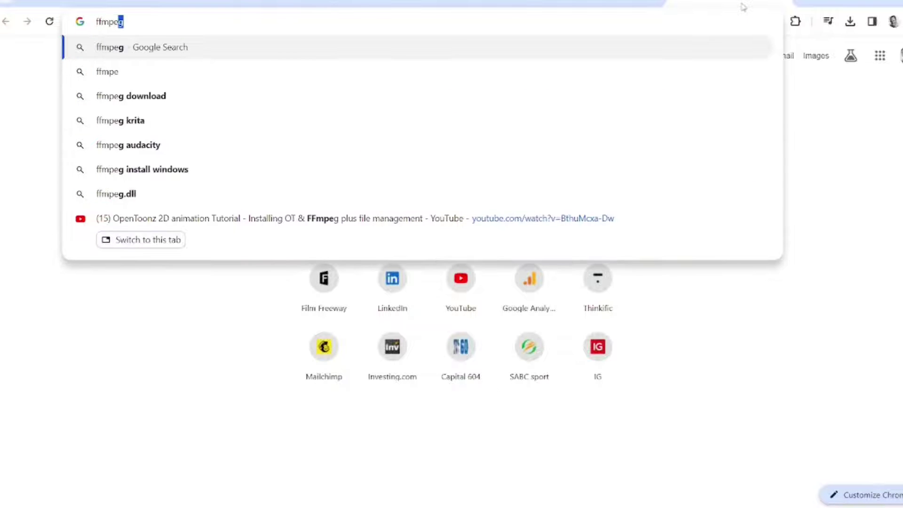
{"action": "type", "text": "g"}
{"action": "key", "text": "Return"}
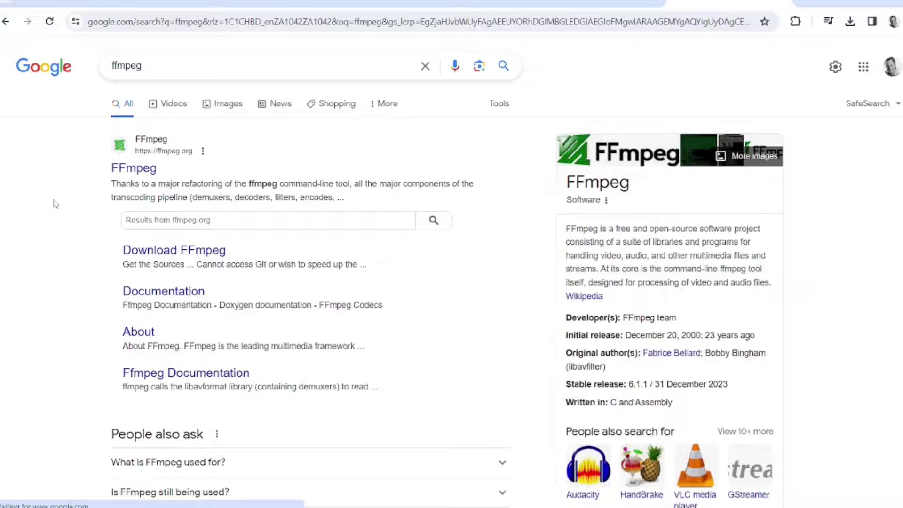
{"action": "left_click", "coordinate": [159, 157]}
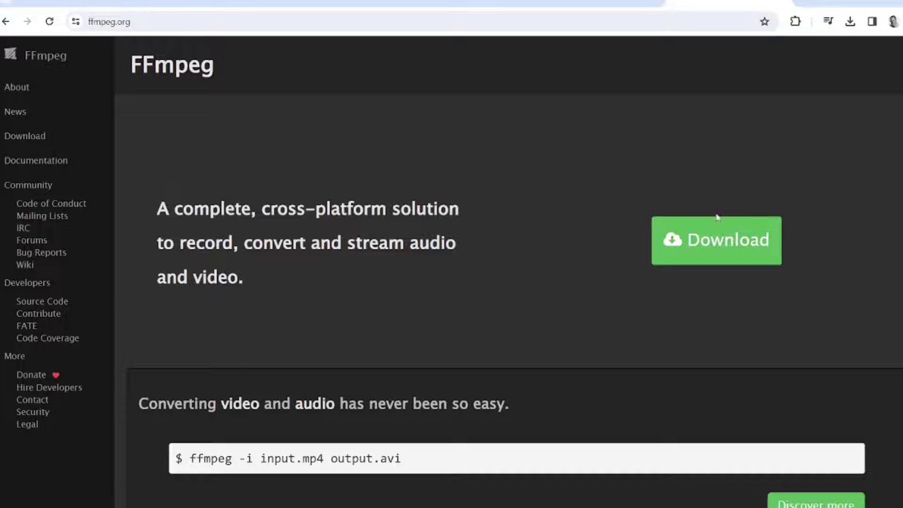
{"action": "left_click", "coordinate": [716, 247]}
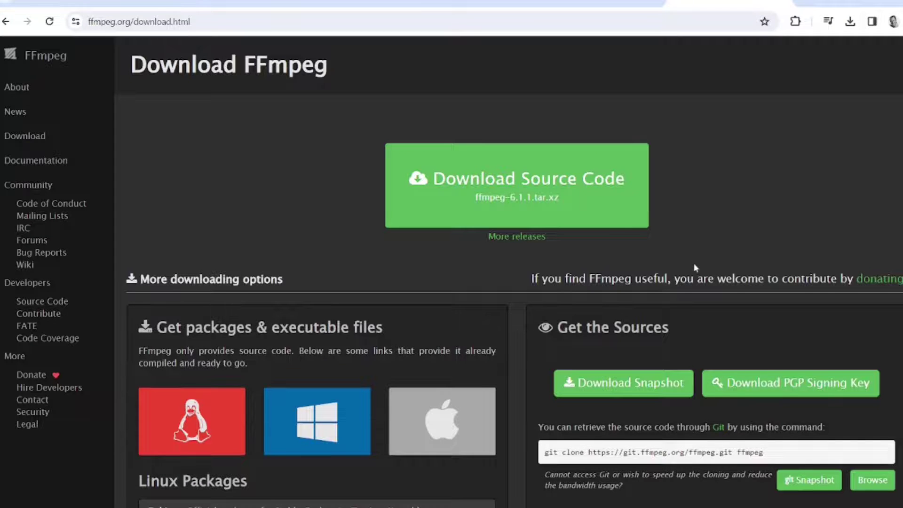
Pick the Windows builds and follow the link to gyan.dev's builds page.
{"action": "scroll", "coordinate": [695, 267], "scroll_direction": "down", "scroll_amount": 3}
{"action": "left_click", "coordinate": [330, 298]}
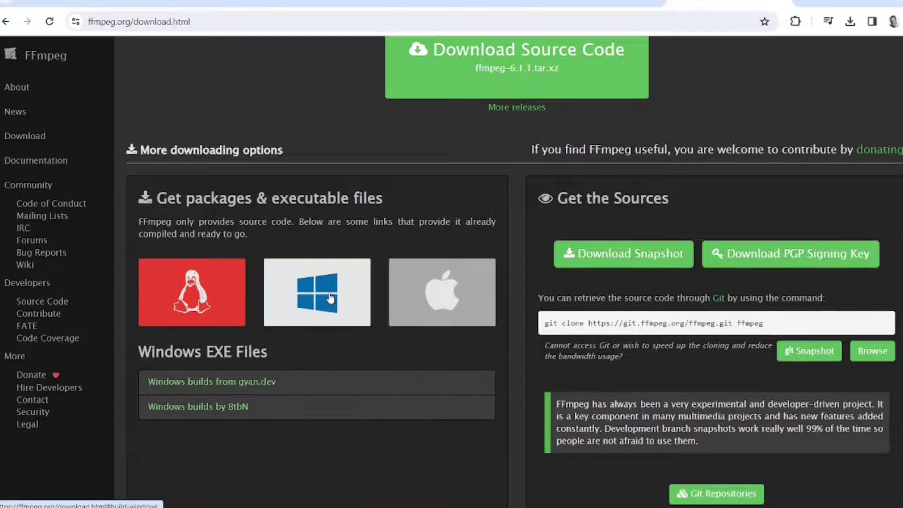
{"action": "left_click", "coordinate": [331, 298]}
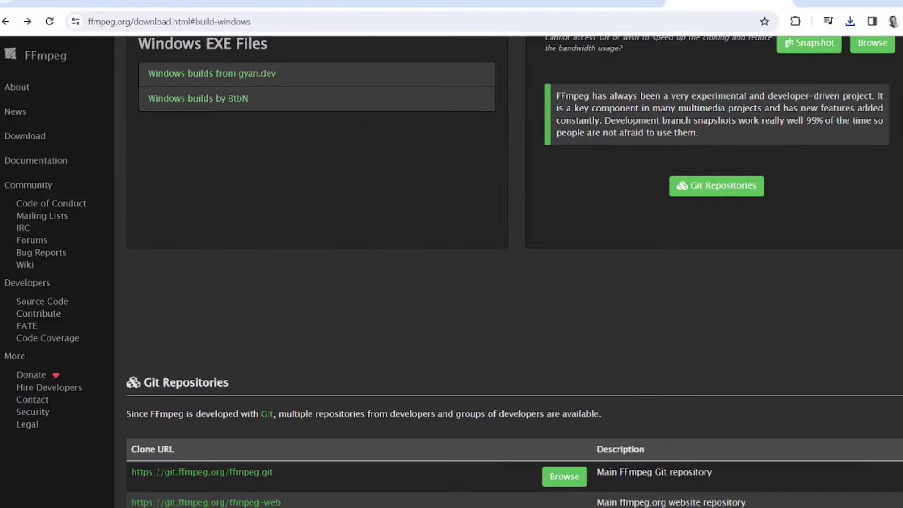
{"action": "scroll", "coordinate": [224, 249], "scroll_direction": "up", "scroll_amount": 5}
{"action": "scroll", "coordinate": [224, 250], "scroll_direction": "down", "scroll_amount": 1}
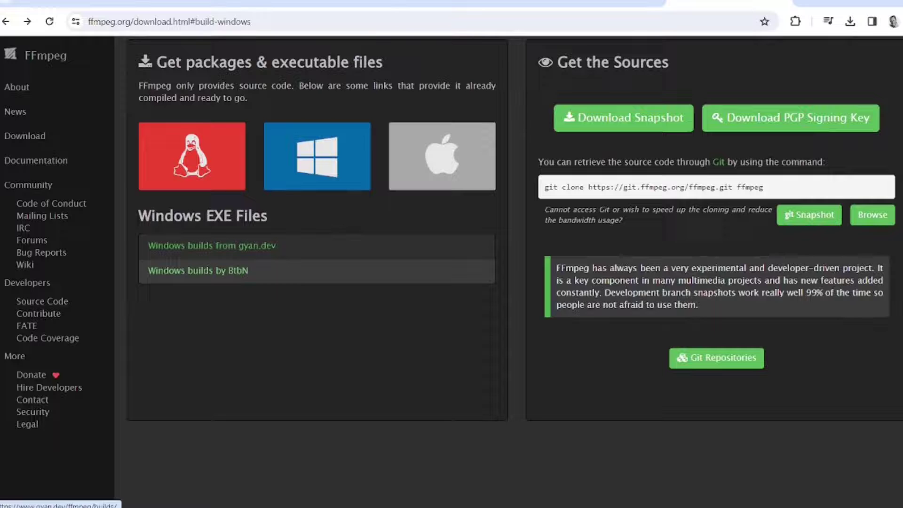
{"action": "left_click", "coordinate": [231, 245]}
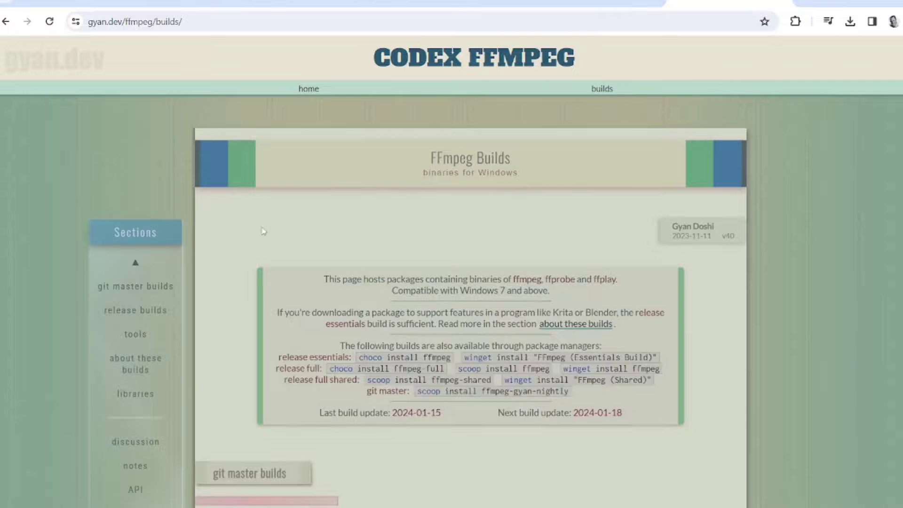
Return to the ffmpeg.org download page and open the BtbN Windows builds release page.
{"action": "scroll", "coordinate": [264, 231], "scroll_direction": "down", "scroll_amount": 15}
{"action": "scroll", "coordinate": [175, 402], "scroll_direction": "up", "scroll_amount": 5}
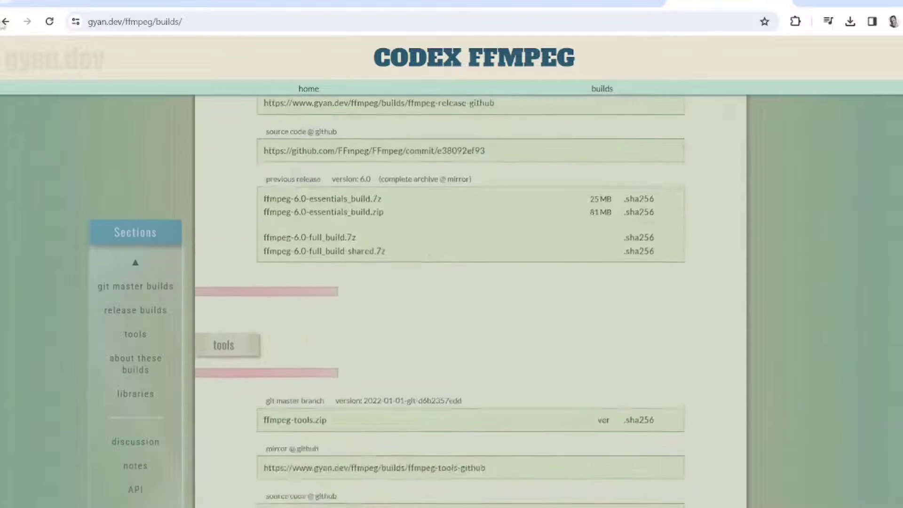
{"action": "left_click", "coordinate": [6, 22]}
{"action": "scroll", "coordinate": [324, 158], "scroll_direction": "down", "scroll_amount": 3}
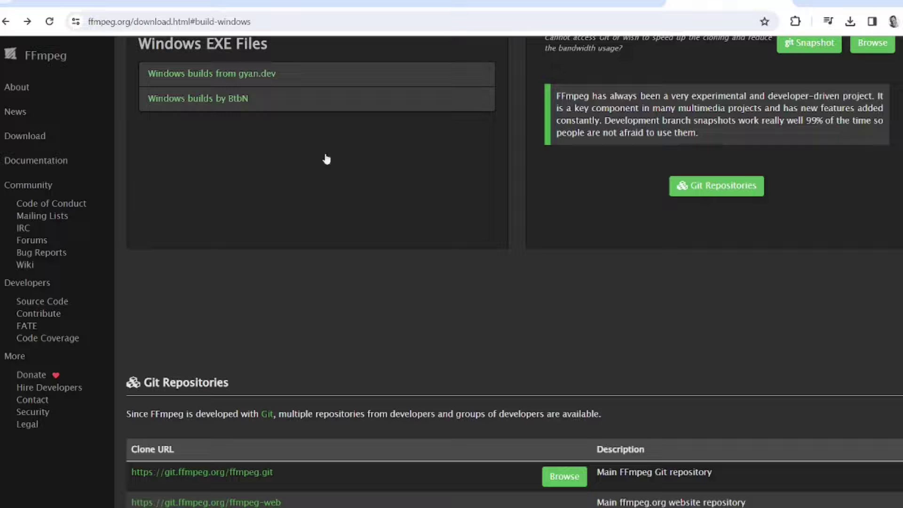
{"action": "left_click", "coordinate": [222, 105]}
Download ffmpeg-master-latest-win64-gpl.zip from the release Assets and check the downloads list.
{"action": "scroll", "coordinate": [222, 106], "scroll_direction": "down", "scroll_amount": 2}
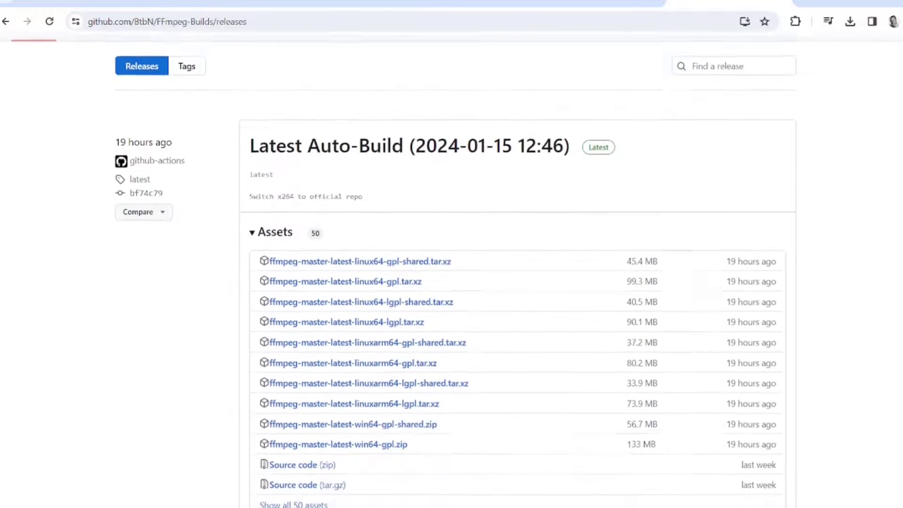
{"action": "scroll", "coordinate": [451, 273], "scroll_direction": "down", "scroll_amount": 4}
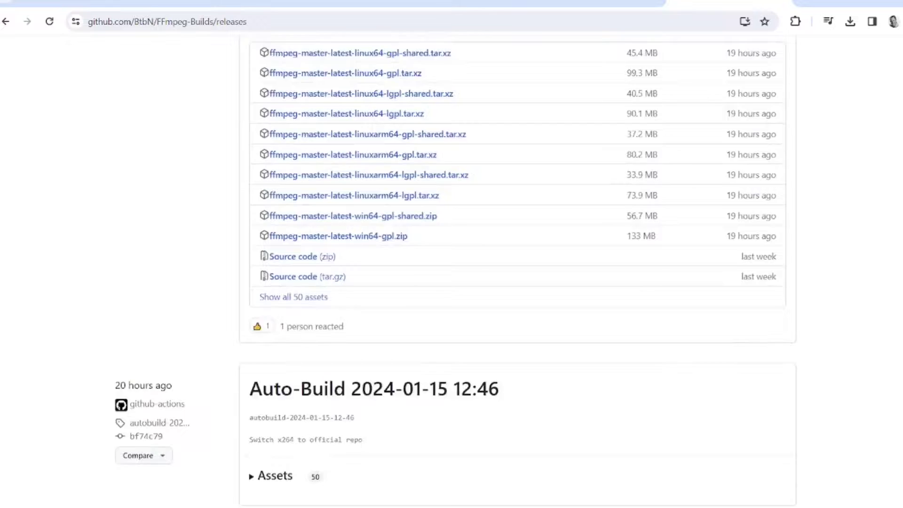
{"action": "scroll", "coordinate": [185, 439], "scroll_direction": "down", "scroll_amount": 3}
{"action": "scroll", "coordinate": [185, 440], "scroll_direction": "up", "scroll_amount": 6}
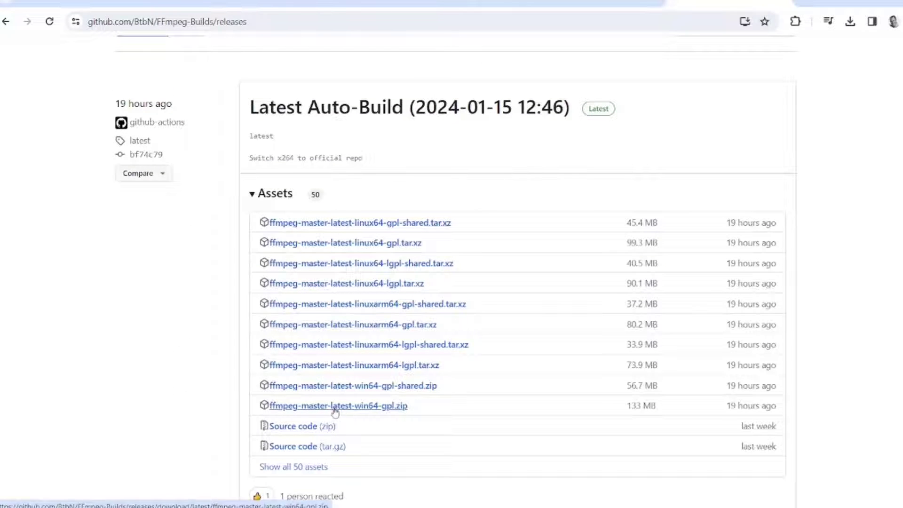
{"action": "left_click", "coordinate": [335, 409]}
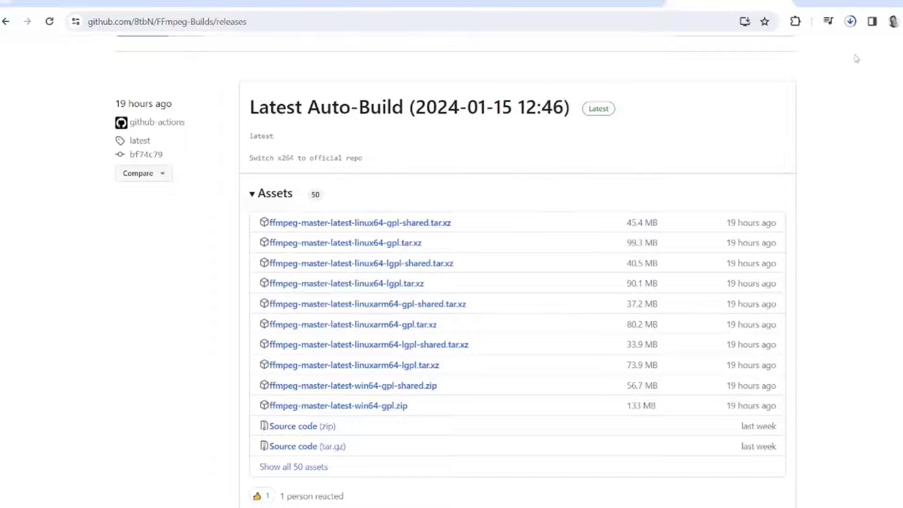
{"action": "left_click", "coordinate": [853, 23]}
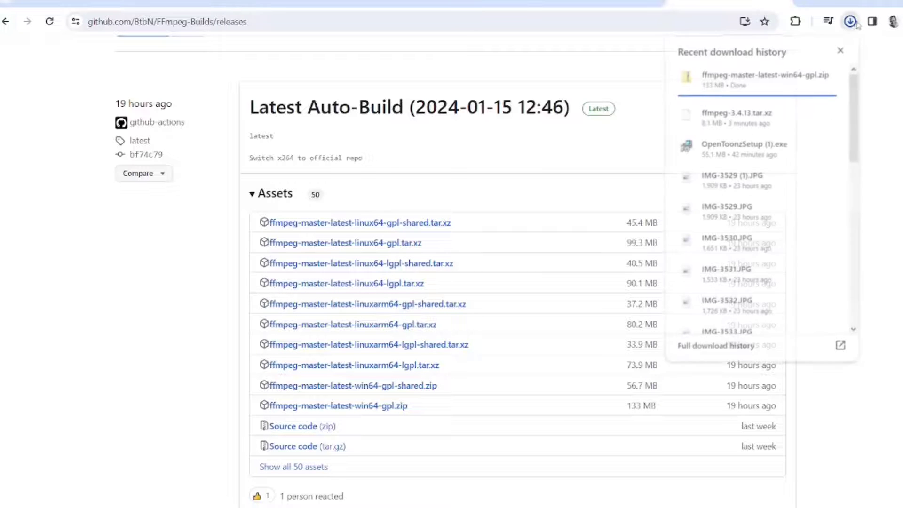
Open the ffmpeg zip's bin folder and select ffmpeg.exe, ffplay.exe and ffprobe.exe.
{"action": "left_click", "coordinate": [733, 78]}
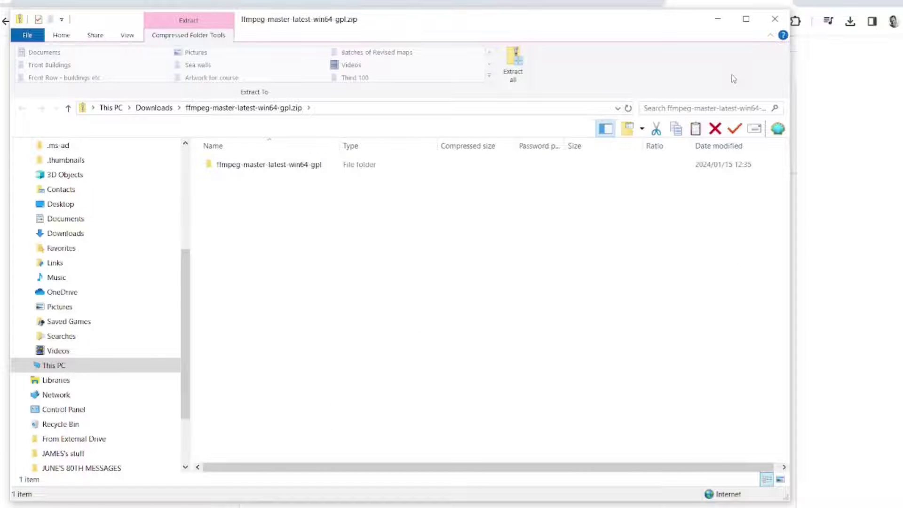
{"action": "double_click", "coordinate": [263, 163]}
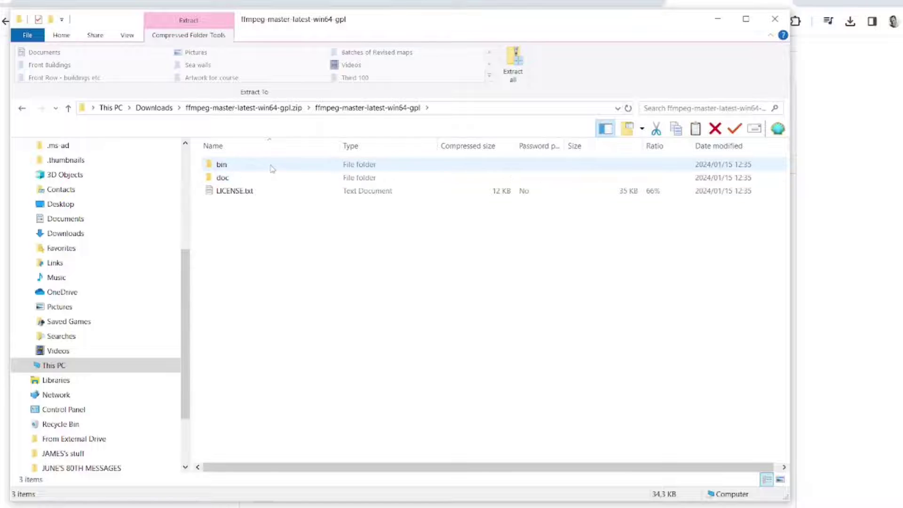
{"action": "double_click", "coordinate": [276, 166]}
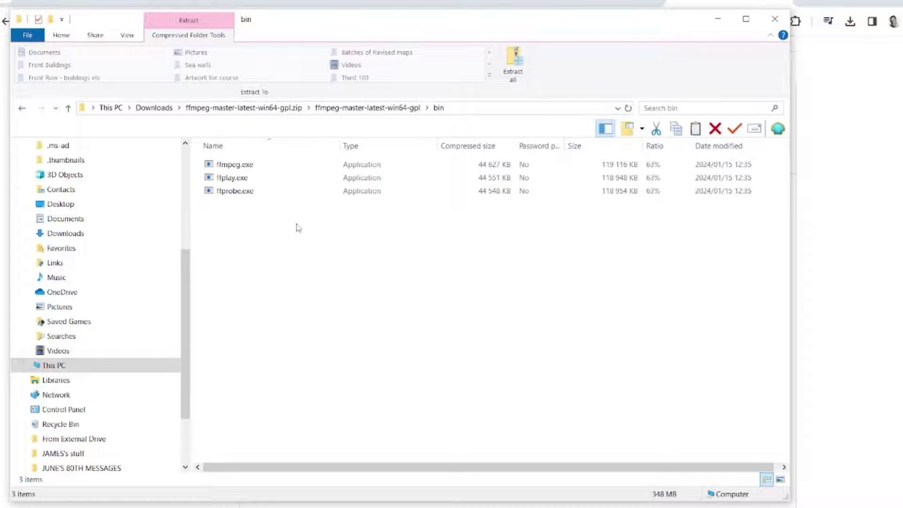
{"action": "left_click_drag", "start_coordinate": [305, 217], "coordinate": [217, 160]}
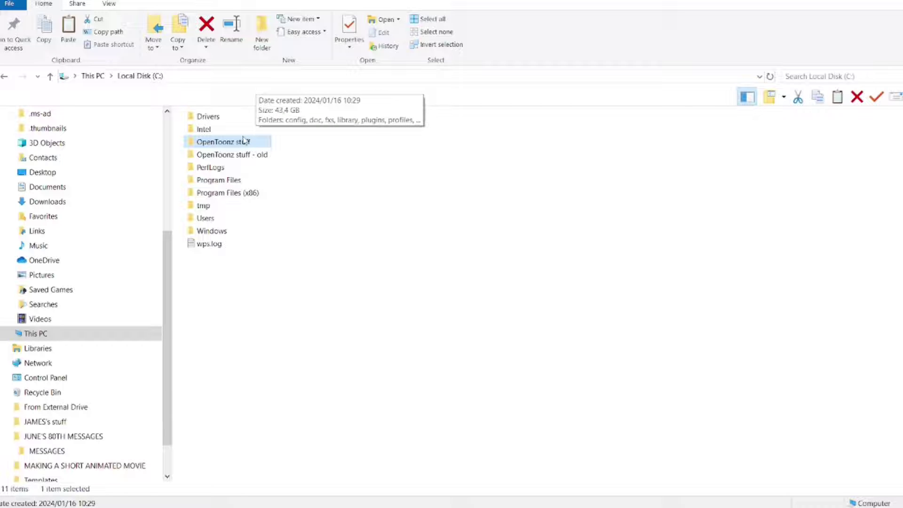
Create a new folder named 'ffmpeg' inside OpenToonz stuff.
{"action": "double_click", "coordinate": [235, 143]}
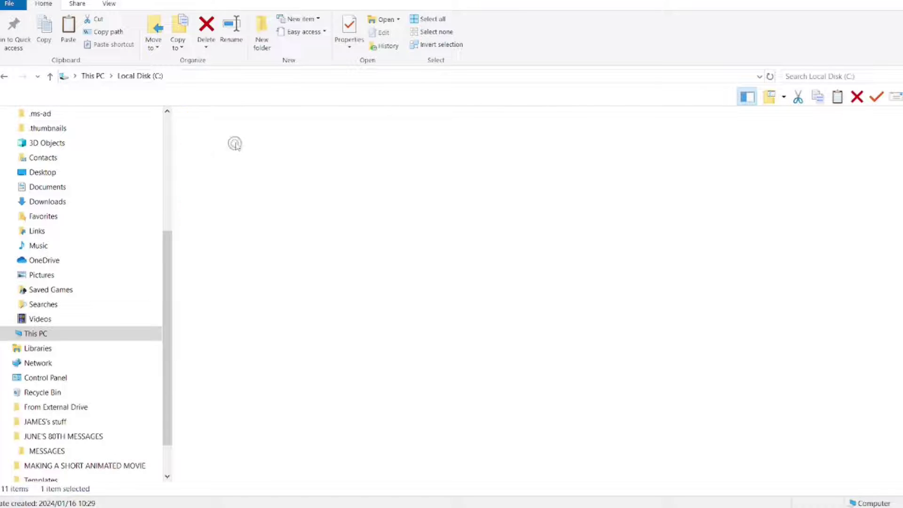
{"action": "right_click", "coordinate": [296, 324]}
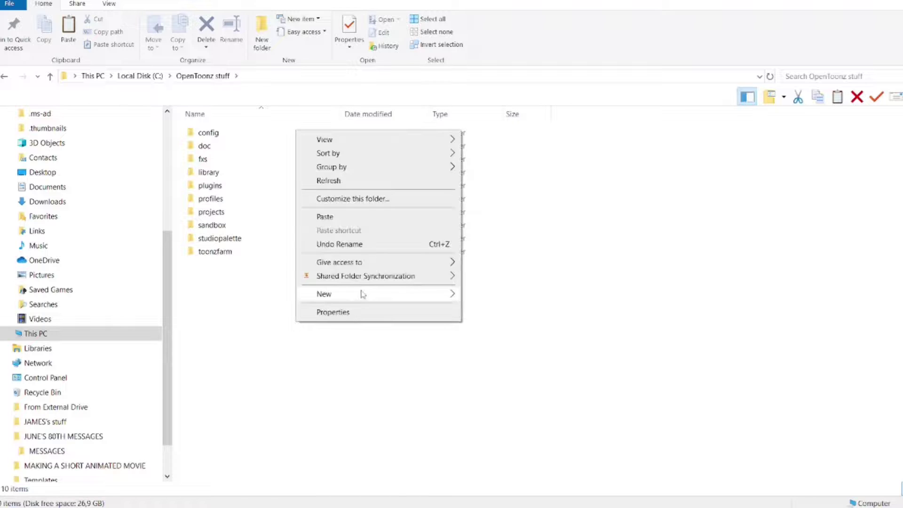
{"action": "mouse_move", "coordinate": [362, 294]}
{"action": "left_click", "coordinate": [482, 293]}
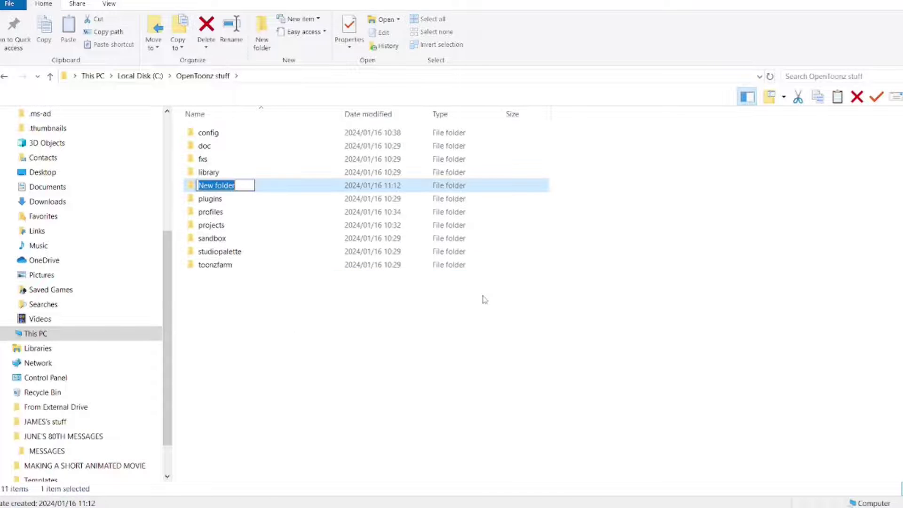
{"action": "type", "text": "ffmpeg"}
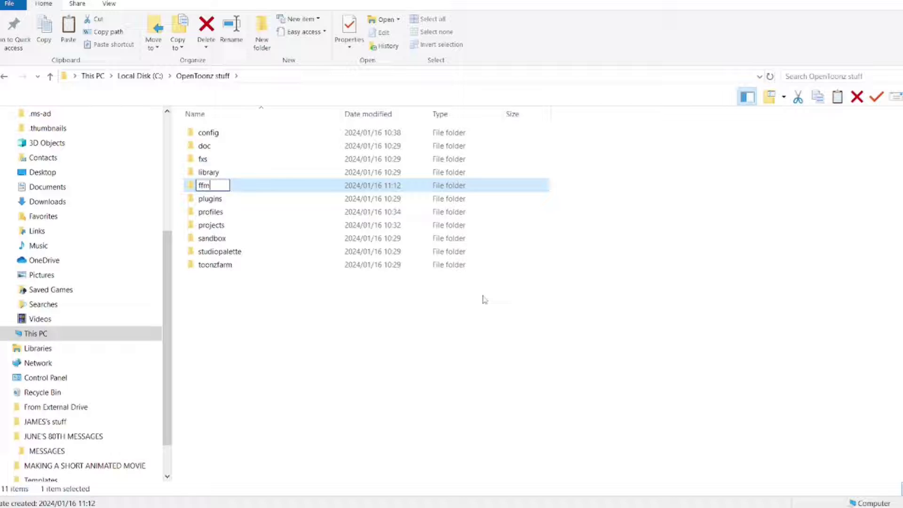
{"action": "left_click", "coordinate": [382, 359]}
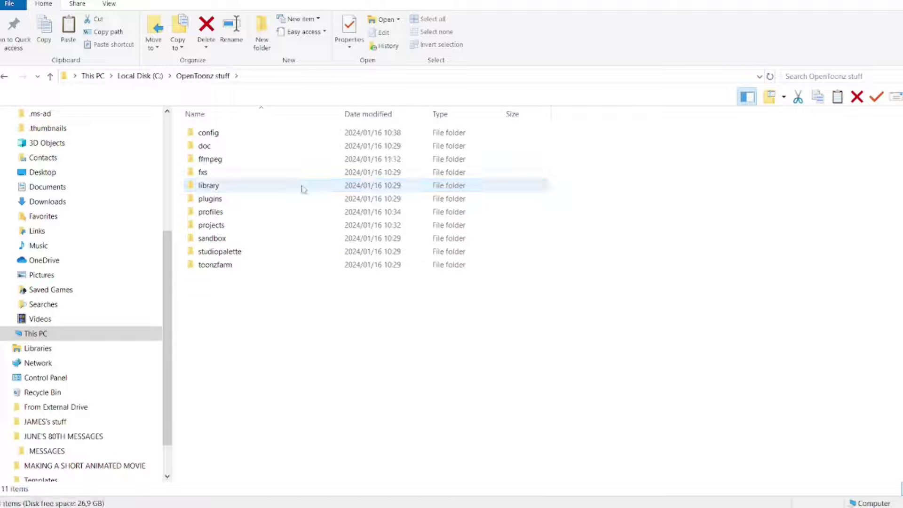
Paste ffmpeg.exe, ffplay.exe and ffprobe.exe into the new ffmpeg folder.
{"action": "double_click", "coordinate": [296, 160]}
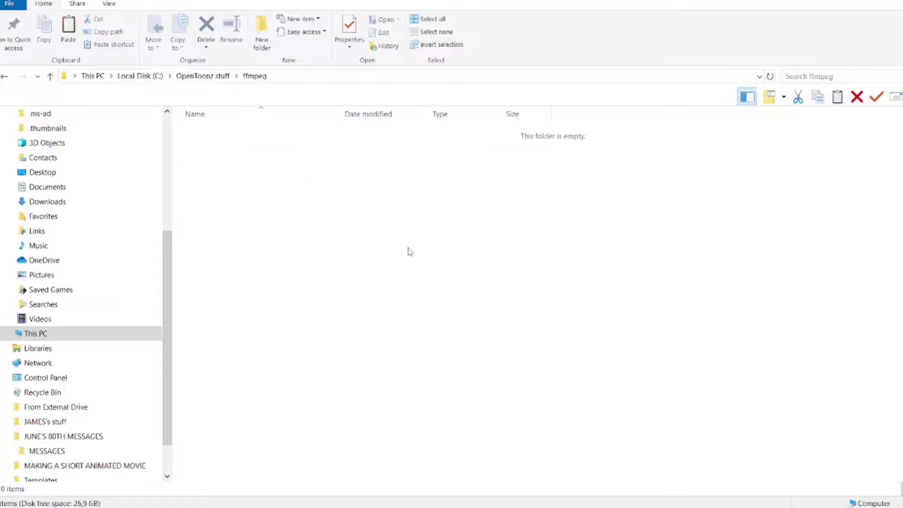
{"action": "key", "text": "ctrl+v"}
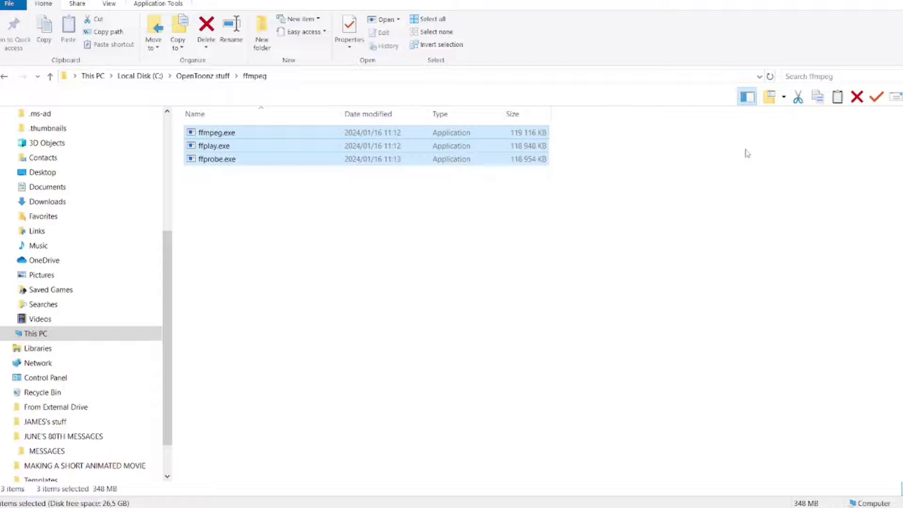
{"action": "key", "text": "ctrl+c"}
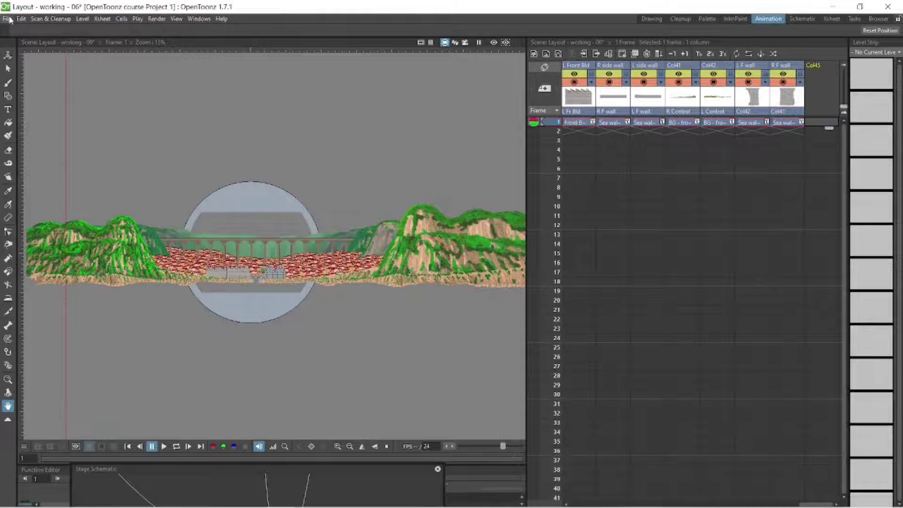
Set the Import/Export FFmpeg Path preference to C:\OpenToonz stuff\ffmpeg.
{"action": "left_click", "coordinate": [8, 19]}
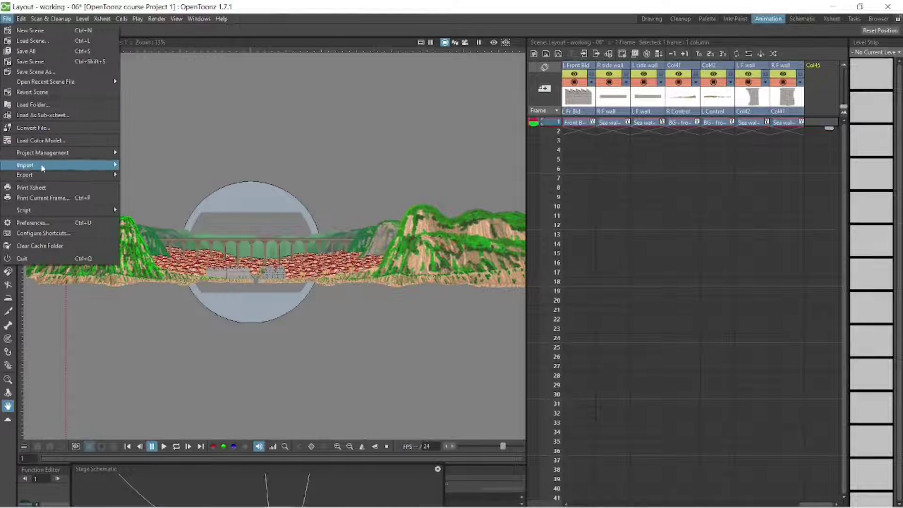
{"action": "left_click", "coordinate": [47, 224]}
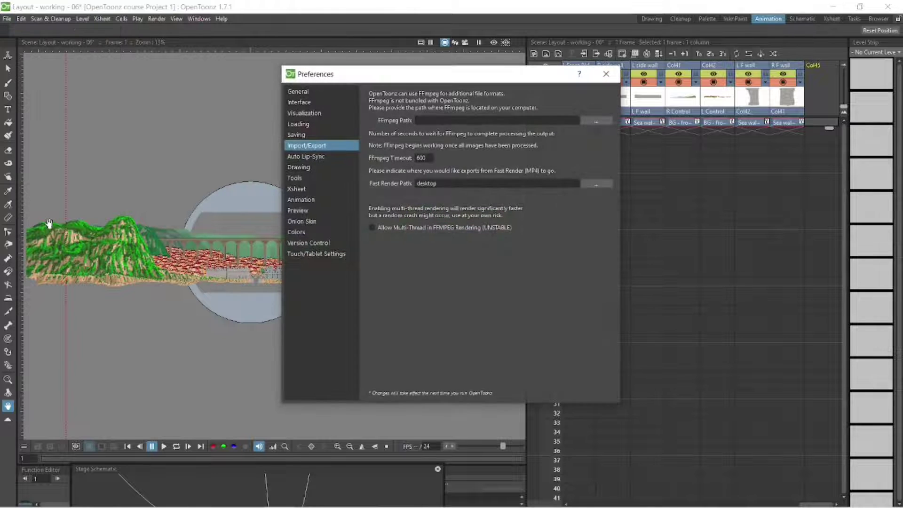
{"action": "left_click", "coordinate": [600, 120]}
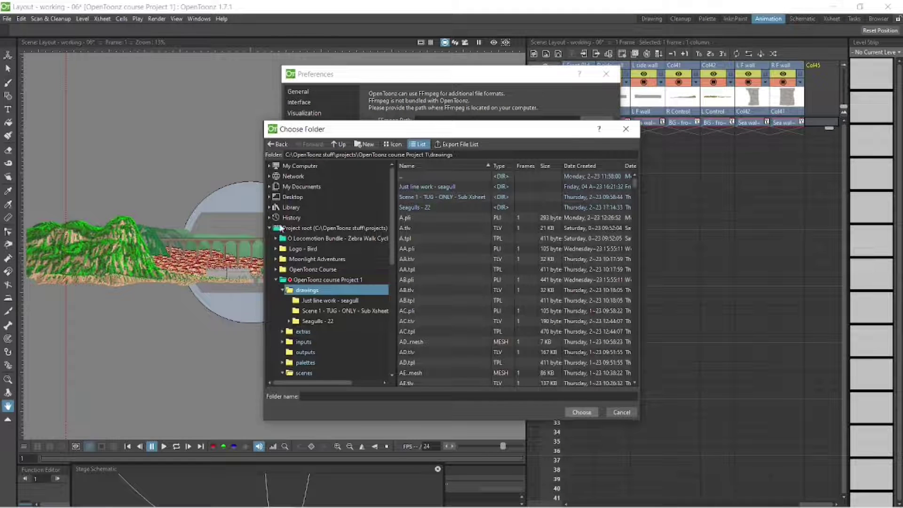
{"action": "left_click", "coordinate": [272, 231]}
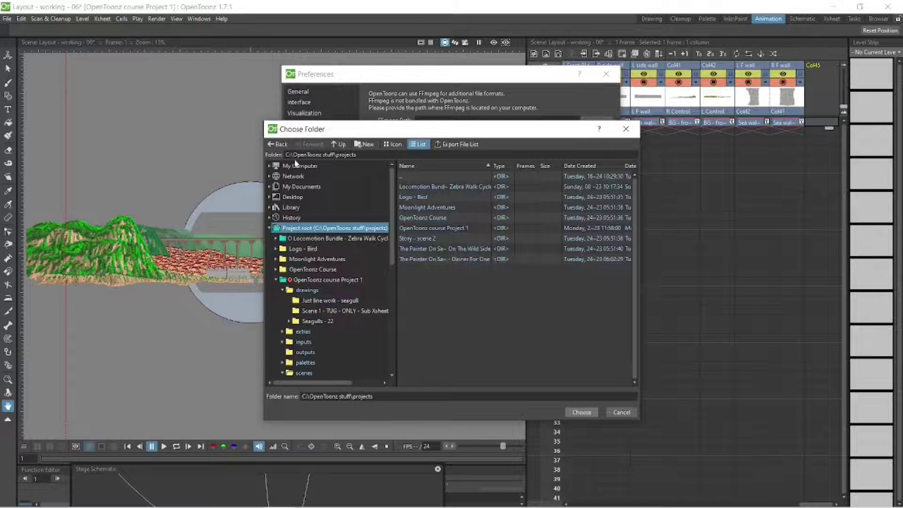
{"action": "left_click", "coordinate": [340, 145]}
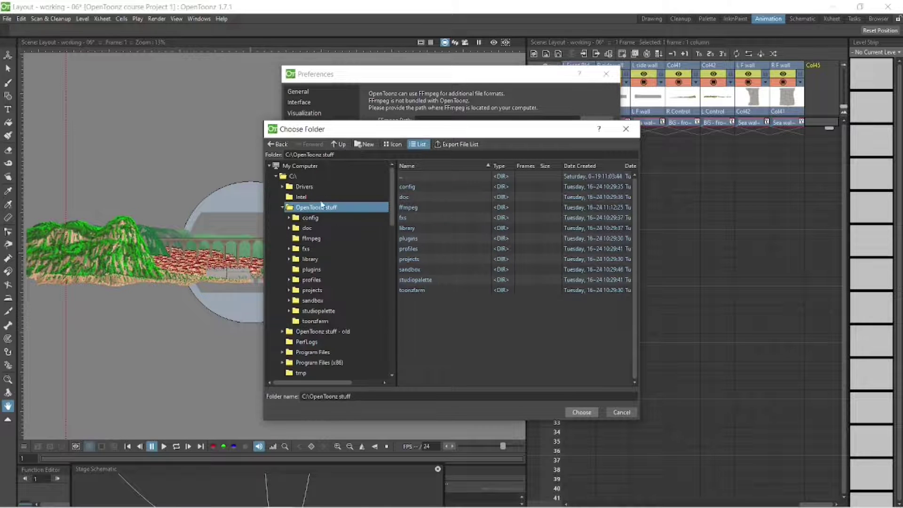
{"action": "left_click", "coordinate": [311, 239]}
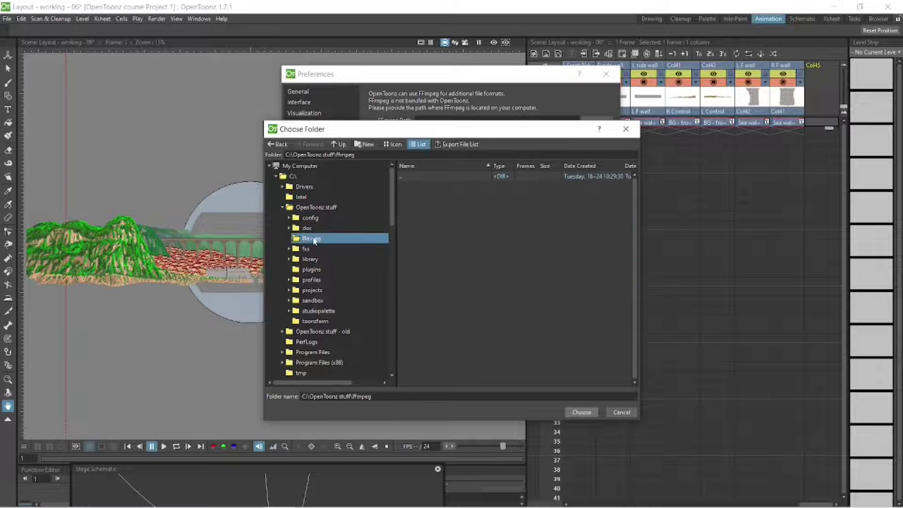
{"action": "left_click", "coordinate": [581, 414]}
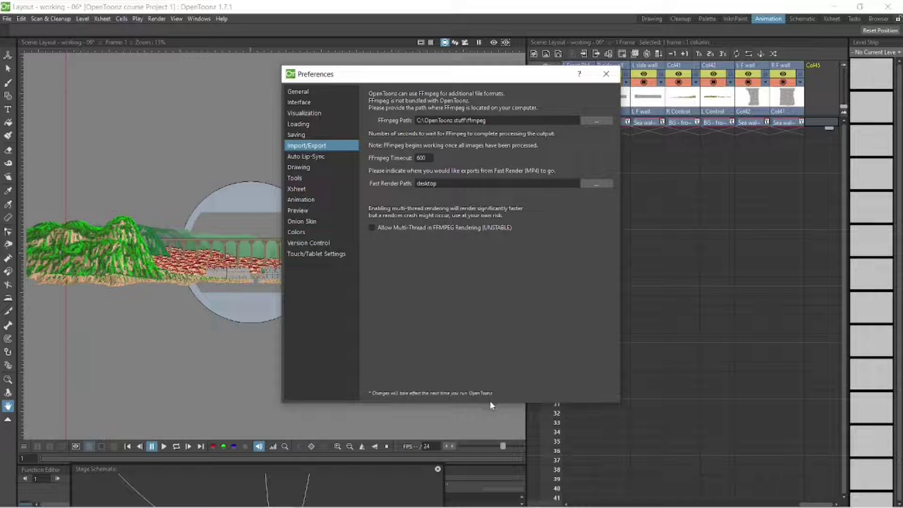
Close Preferences and save the scene with all its levels.
{"action": "left_click", "coordinate": [605, 74]}
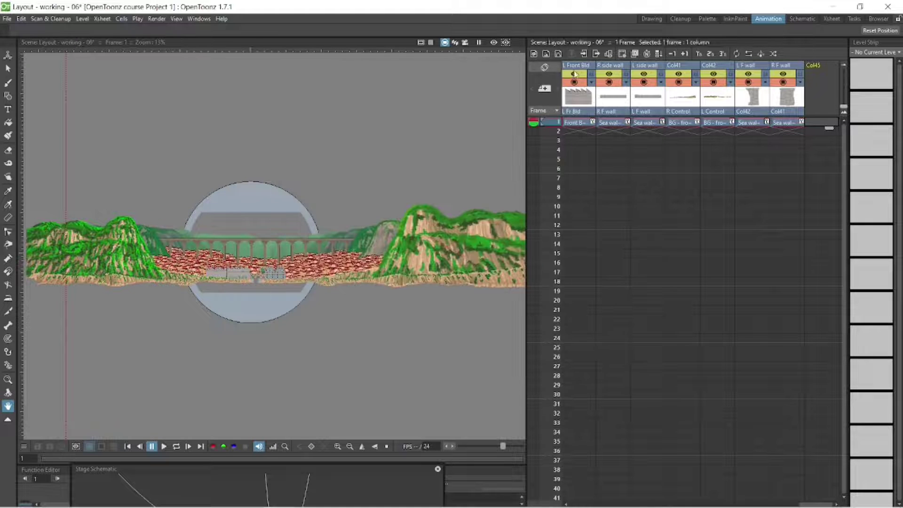
{"action": "left_click", "coordinate": [7, 19]}
{"action": "left_click", "coordinate": [26, 51]}
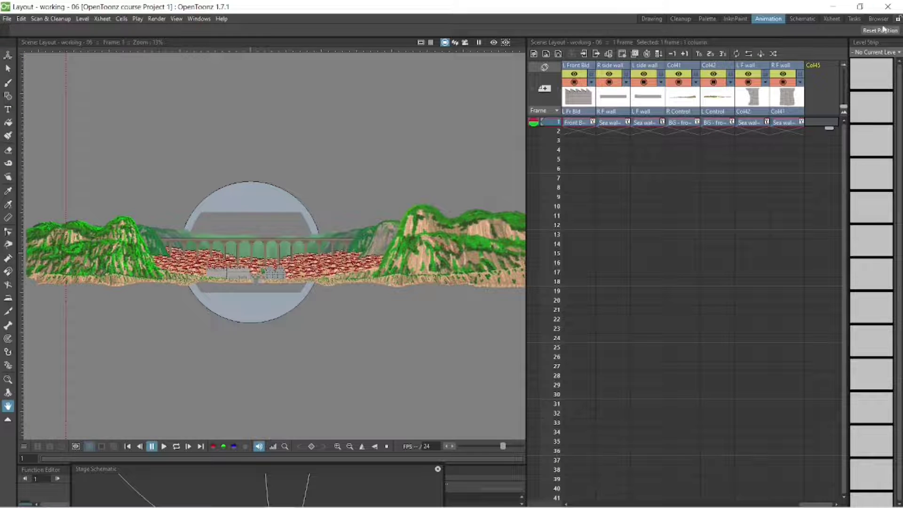
Relaunch OpenToonz and reopen the recent Layout - working - 06 scene.
{"action": "left_click", "coordinate": [892, 8]}
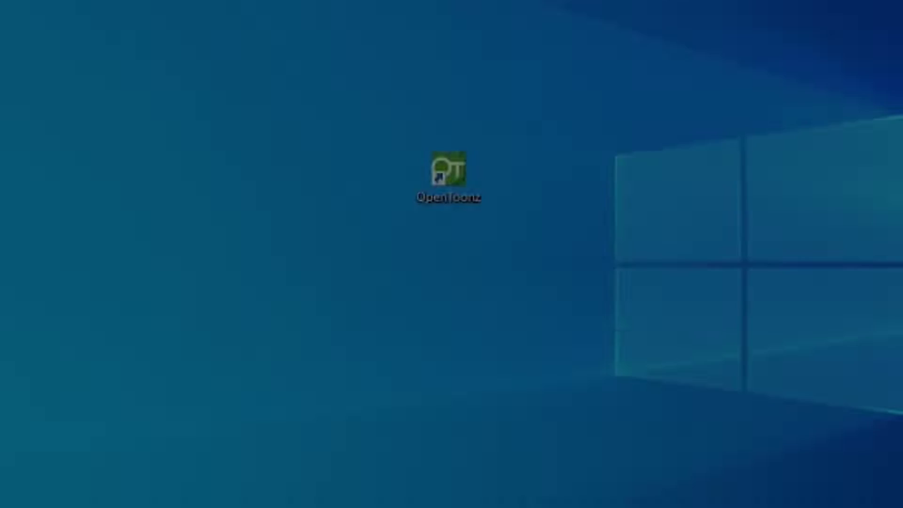
{"action": "double_click", "coordinate": [453, 169]}
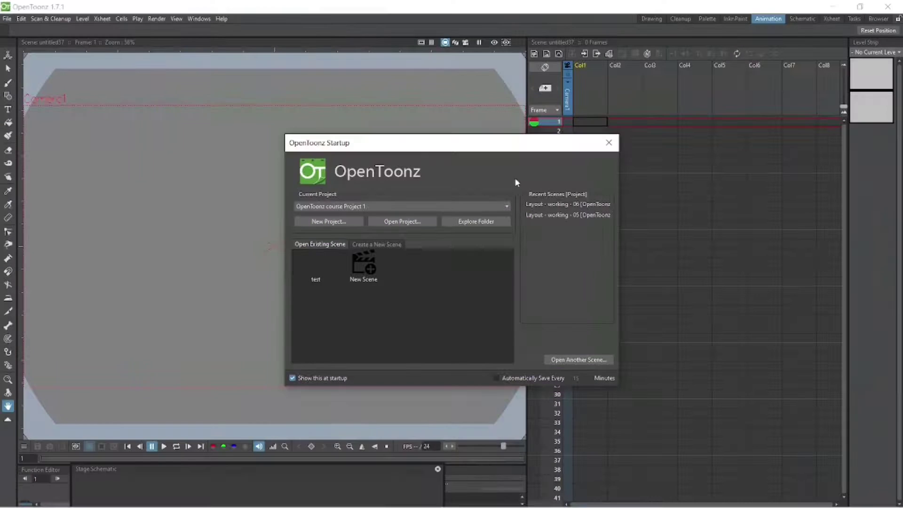
{"action": "left_click", "coordinate": [564, 204]}
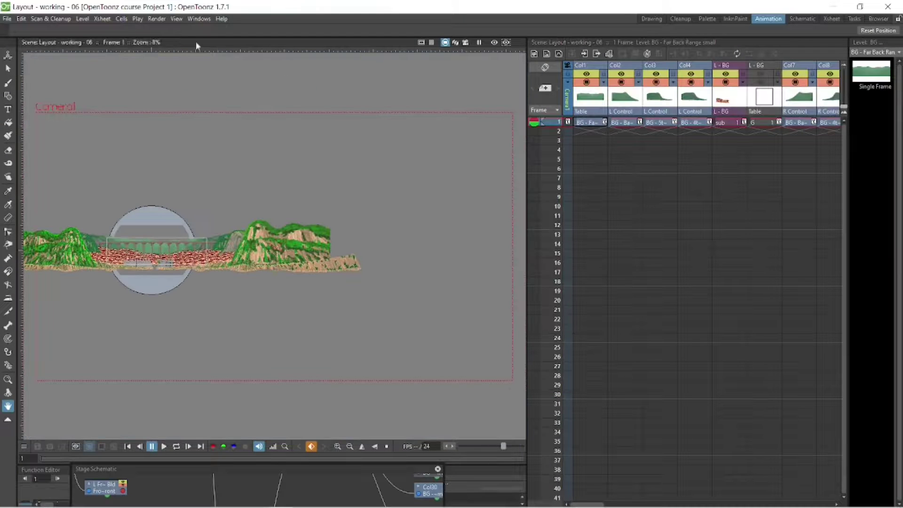
Confirm the Import/Export FFmpeg Path still reads C:\OpenToonz stuff\ffmpeg.
{"action": "left_click", "coordinate": [7, 19]}
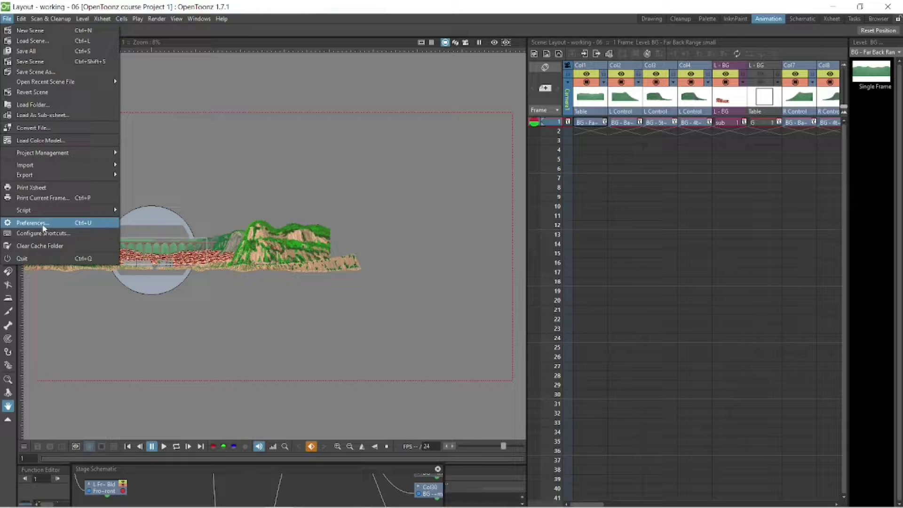
{"action": "left_click", "coordinate": [41, 226]}
{"action": "left_click", "coordinate": [319, 165]}
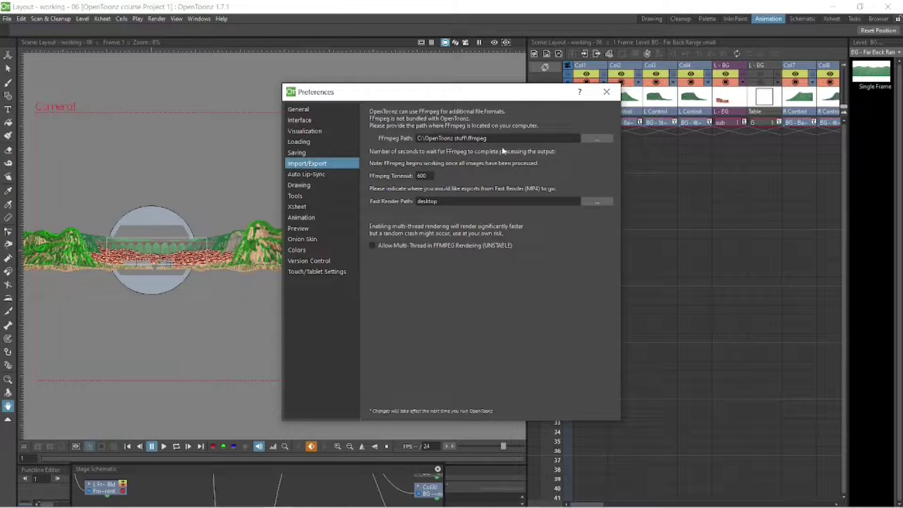
{"action": "left_click", "coordinate": [598, 139]}
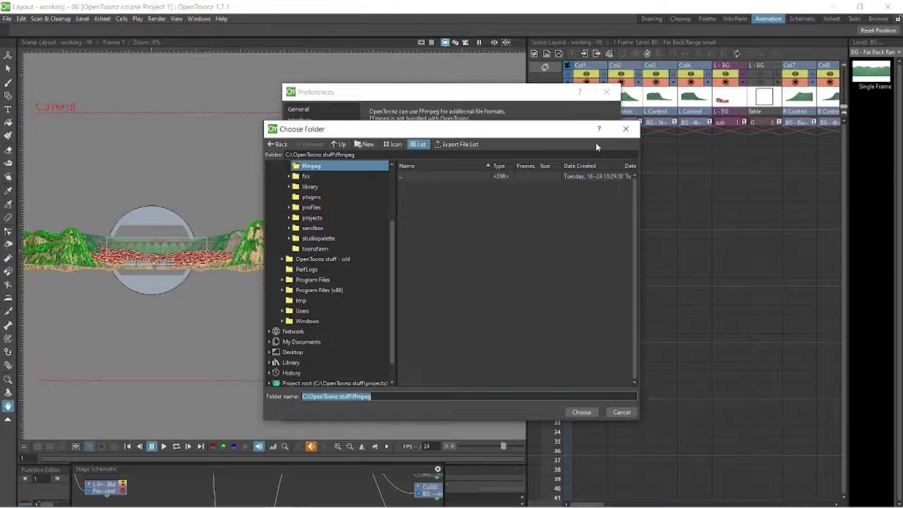
{"action": "left_click", "coordinate": [626, 129]}
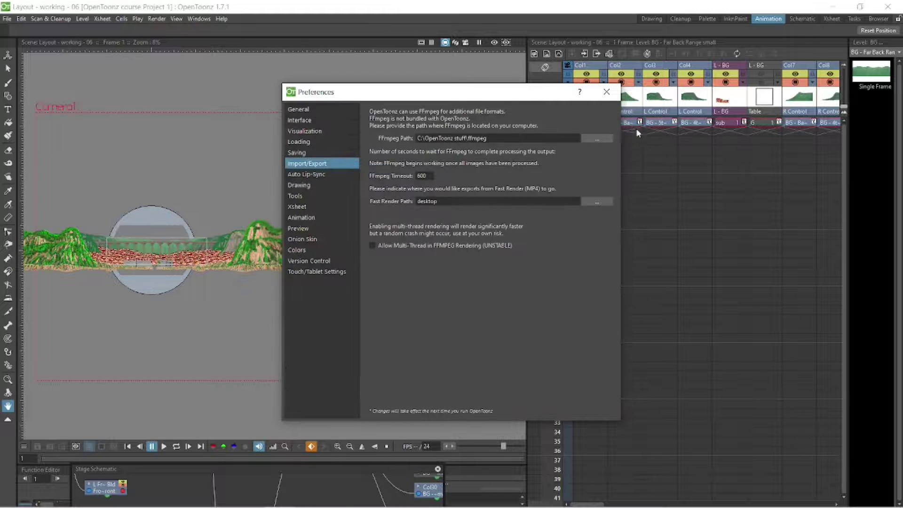
{"action": "left_click", "coordinate": [606, 93]}
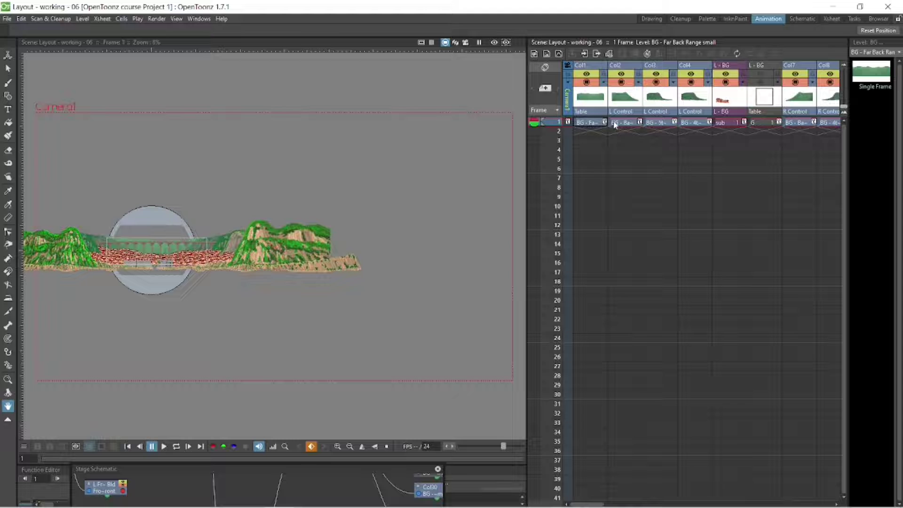
Switch the Output Settings file format from jpg to mp4 and render the scene.
{"action": "left_click", "coordinate": [156, 19]}
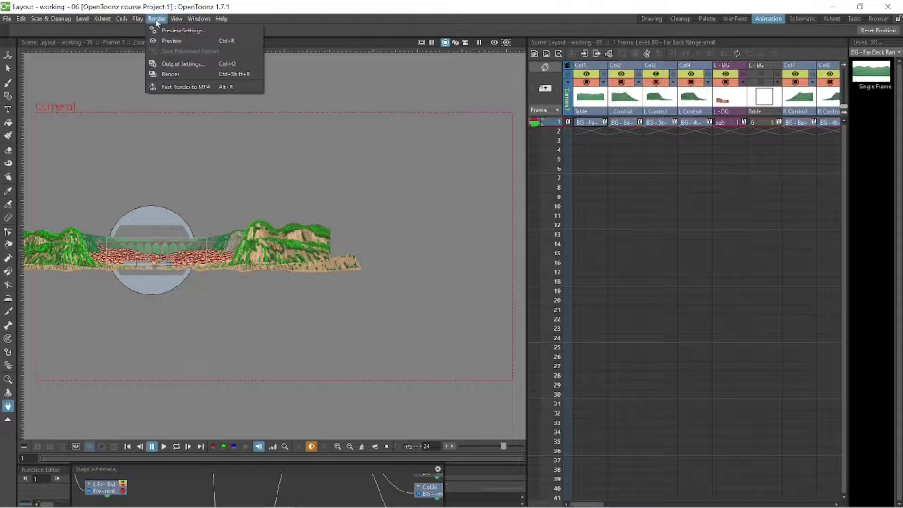
{"action": "left_click", "coordinate": [173, 65]}
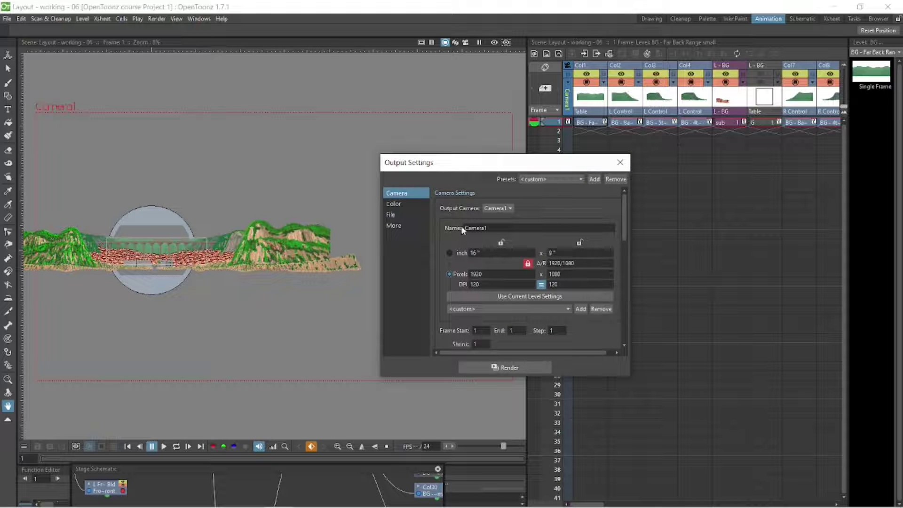
{"action": "left_click", "coordinate": [394, 215]}
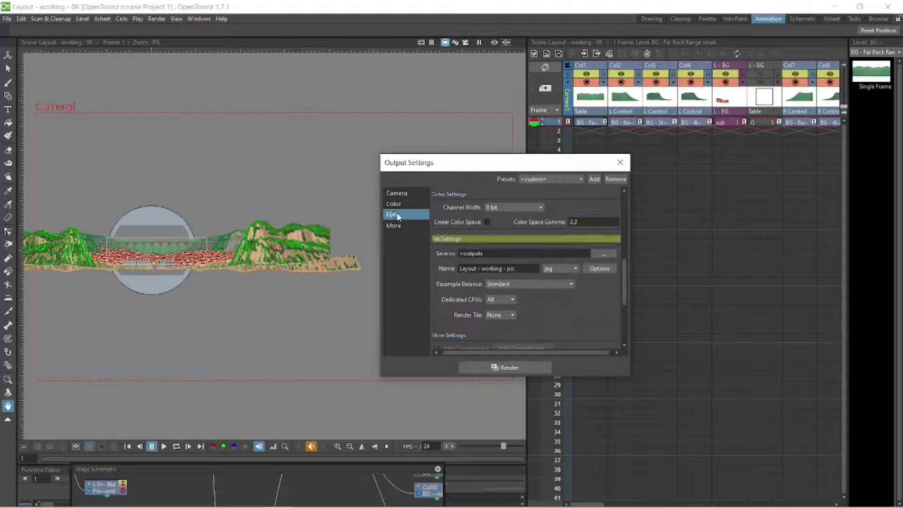
{"action": "left_click", "coordinate": [571, 268]}
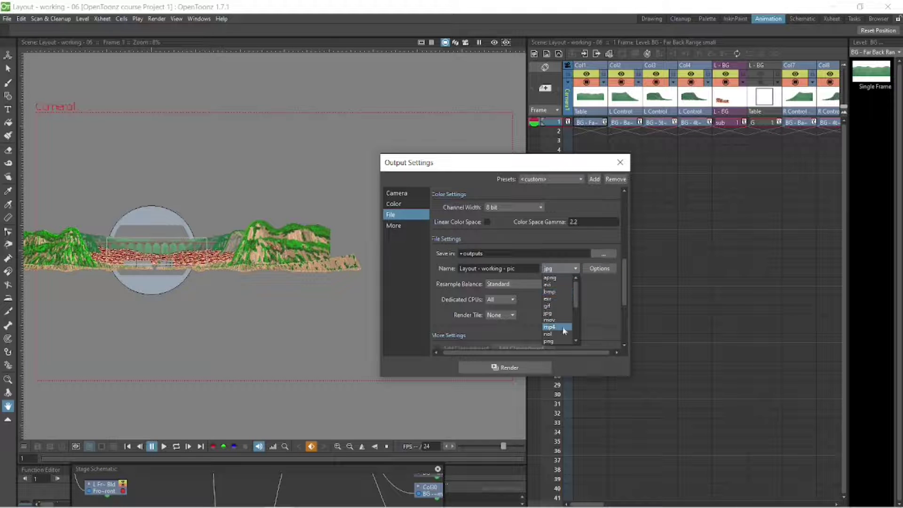
{"action": "mouse_move", "coordinate": [575, 304]}
{"action": "left_mouse_down"}
{"action": "mouse_move", "coordinate": [573, 334]}
{"action": "mouse_move", "coordinate": [572, 316]}
{"action": "left_mouse_up"}
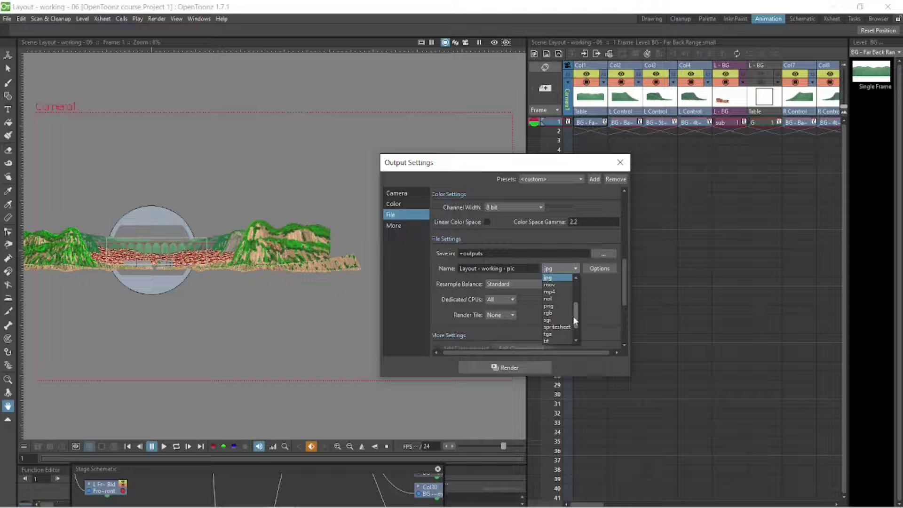
{"action": "left_click", "coordinate": [562, 291]}
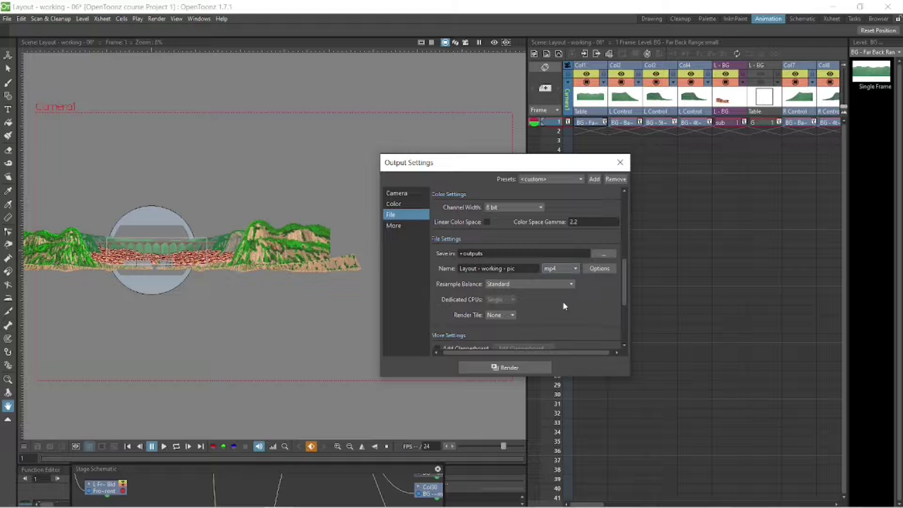
{"action": "left_click", "coordinate": [521, 367]}
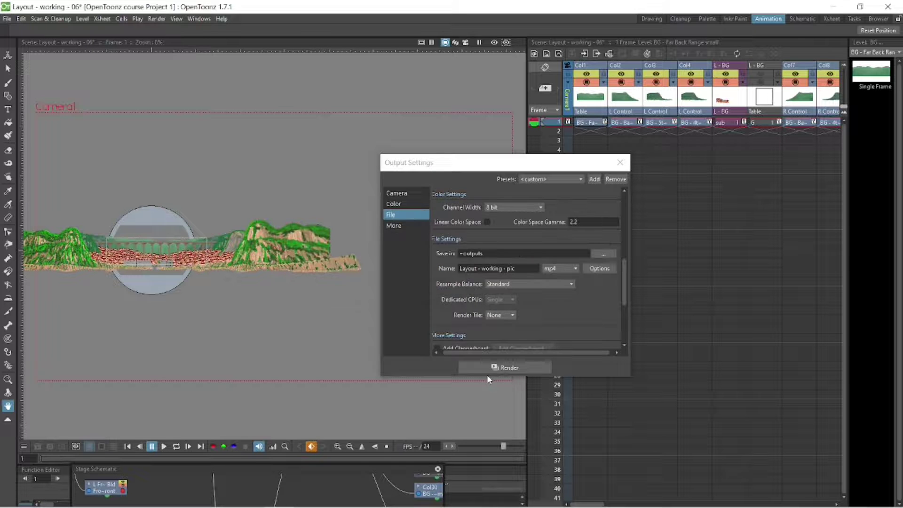
Play the rendered Layout - working - pic.mp4 from OpenToonz course Project 1\outputs.
{"action": "left_click", "coordinate": [620, 162]}
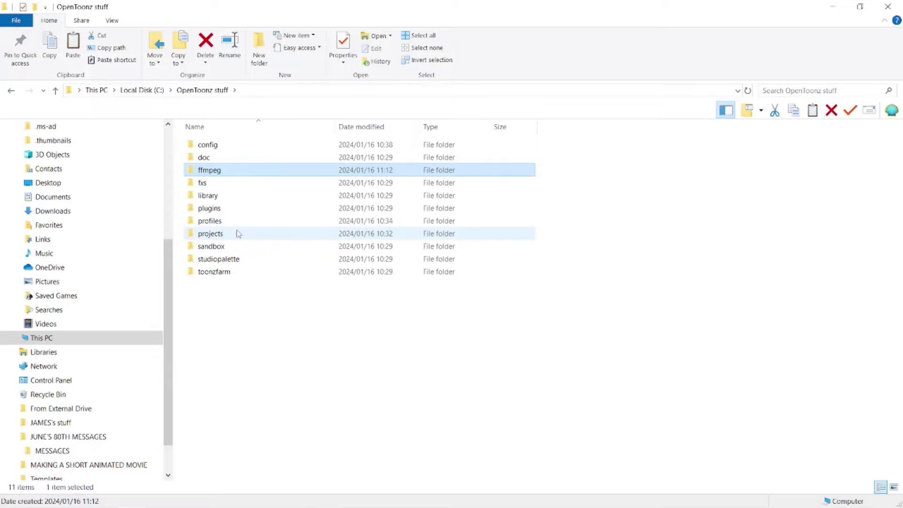
{"action": "double_click", "coordinate": [244, 234]}
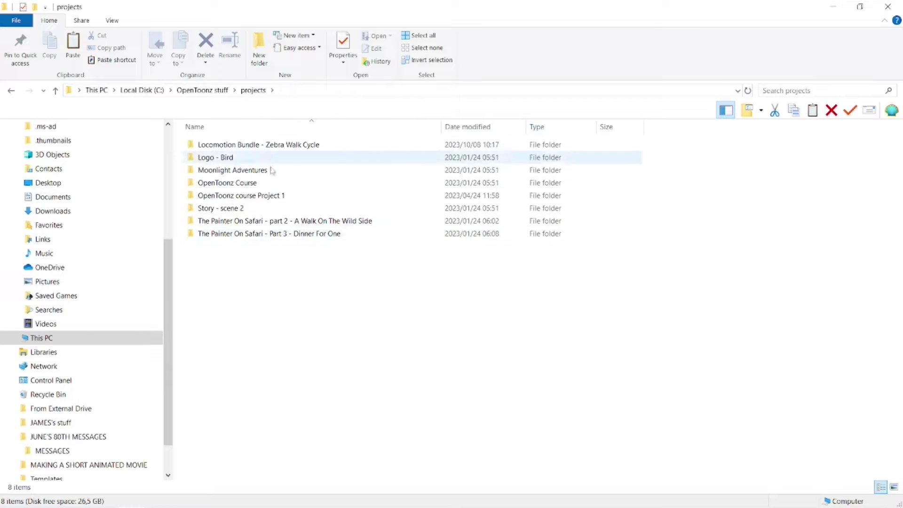
{"action": "double_click", "coordinate": [303, 195]}
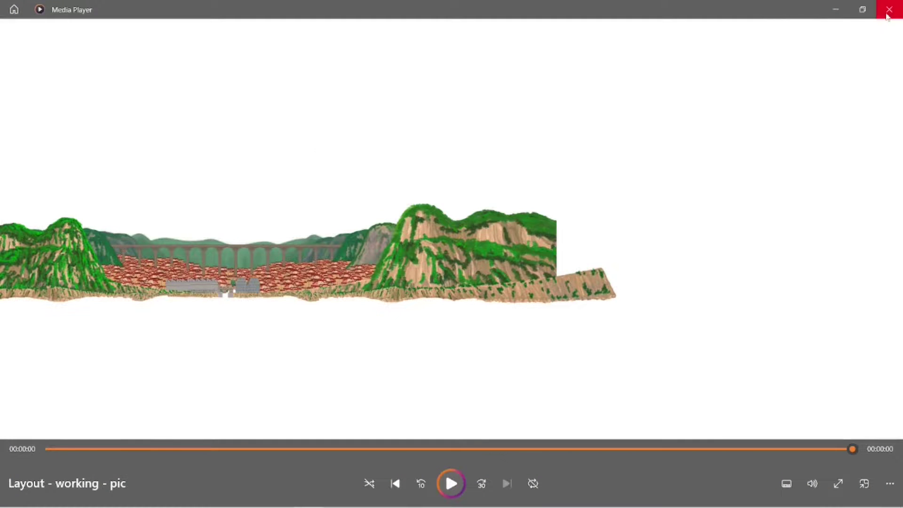
{"action": "left_click", "coordinate": [888, 9]}
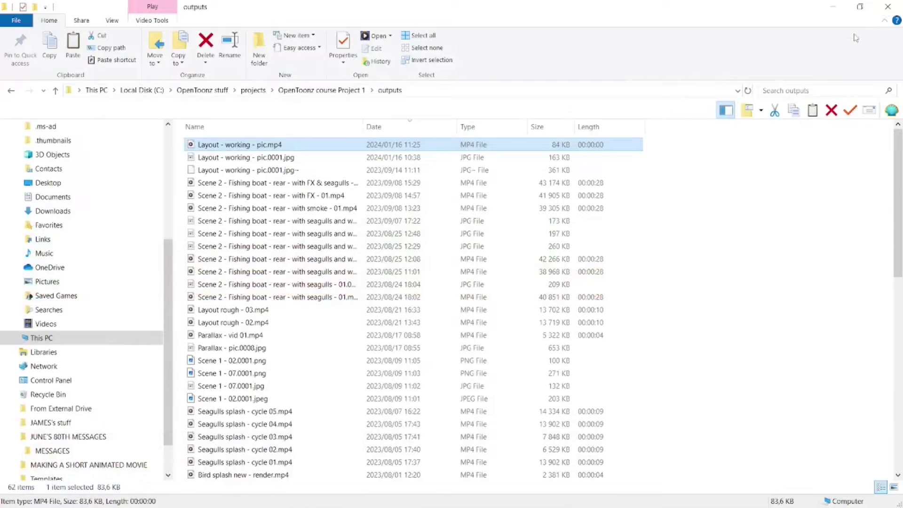
Save the layout scene with Ctrl+S and start a new scene.
{"action": "left_click", "coordinate": [832, 6]}
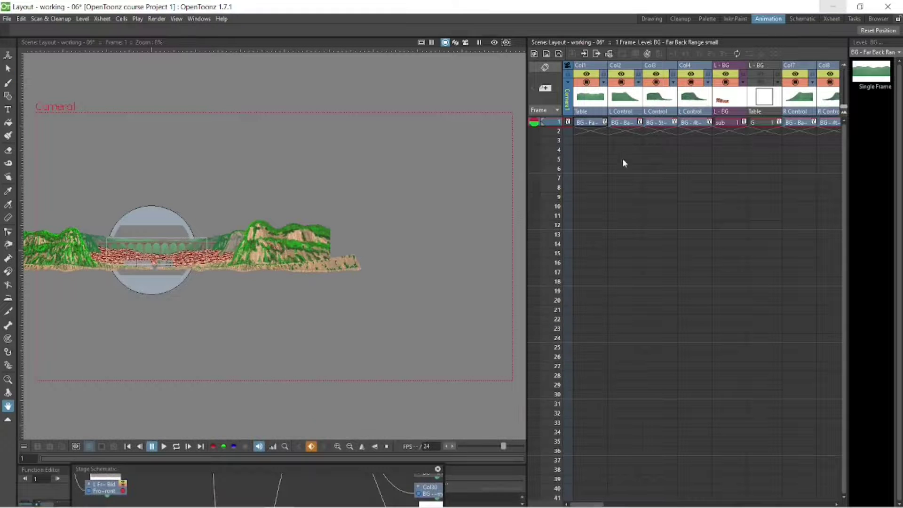
{"action": "key", "text": "ctrl+s"}
{"action": "left_click", "coordinate": [7, 18]}
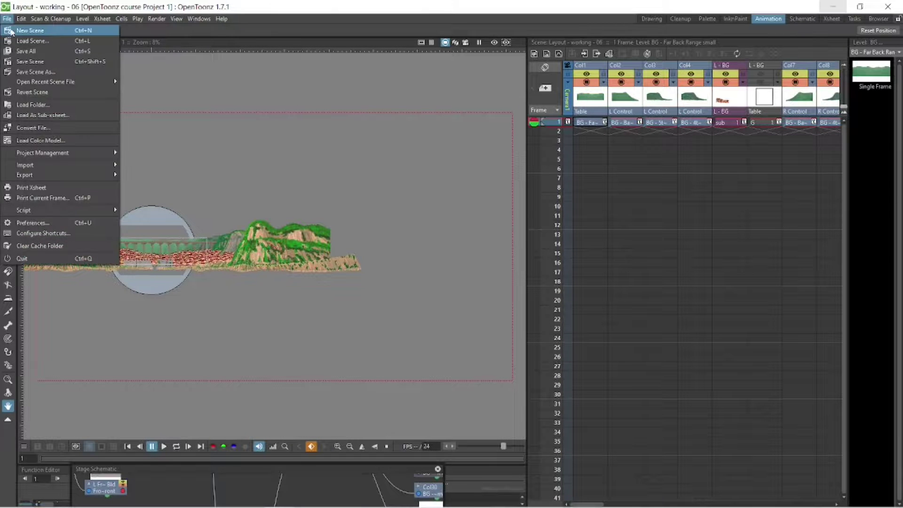
{"action": "left_click", "coordinate": [55, 32]}
Drag the Fishing boat - rear - with FX & seagulls mp4 into the new scene.
{"action": "key", "text": "alt+Tab"}
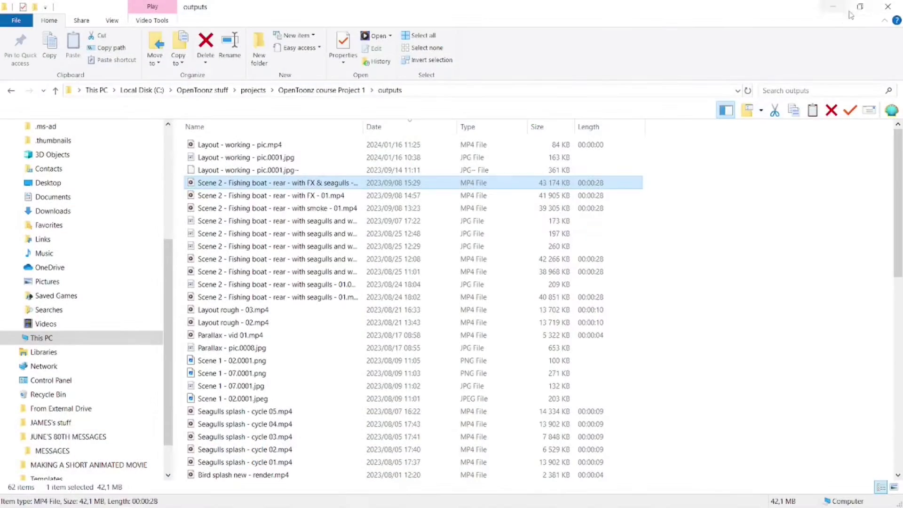
{"action": "left_click", "coordinate": [860, 7]}
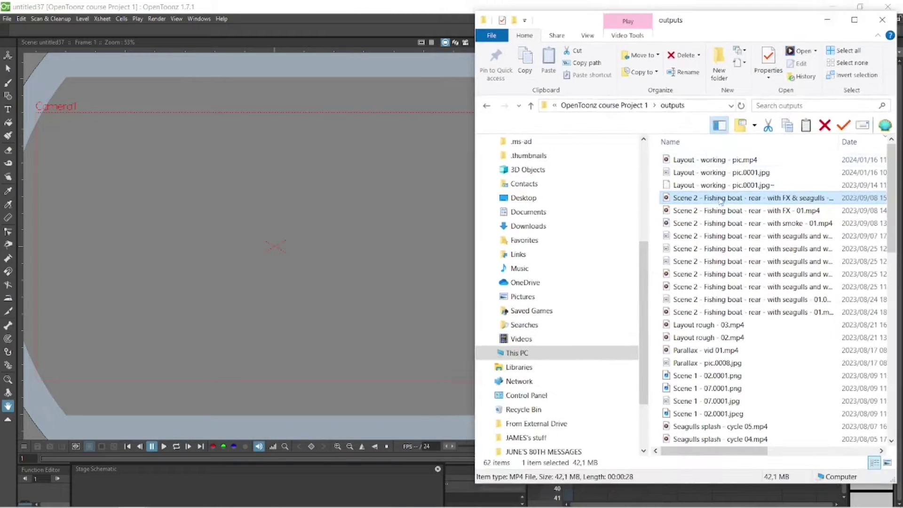
{"action": "left_click_drag", "start_coordinate": [720, 201], "coordinate": [317, 188]}
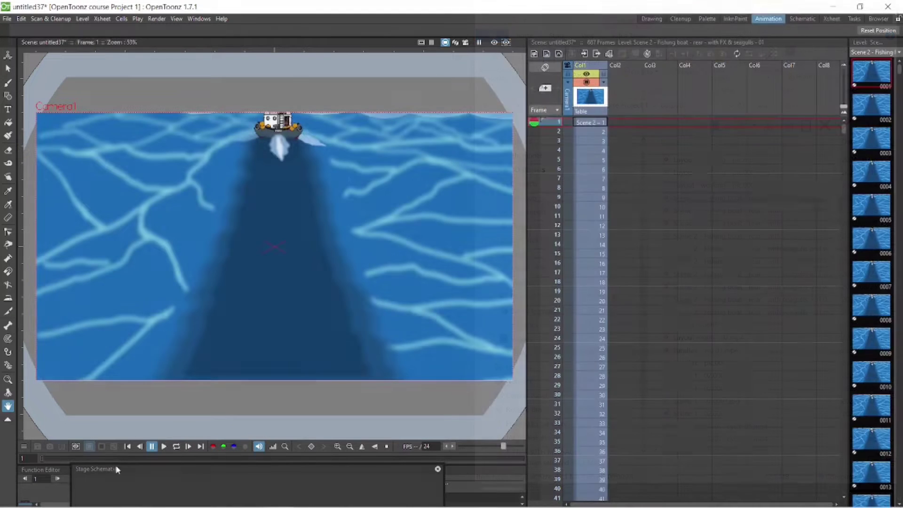
Loop-play the fishing boat clip in the viewer and pause at frame 325.
{"action": "left_click", "coordinate": [176, 446]}
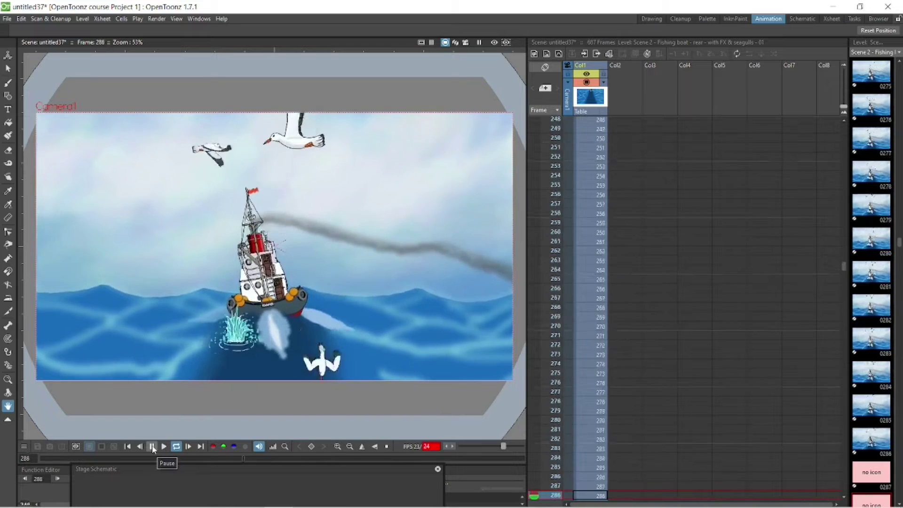
{"action": "left_click", "coordinate": [152, 448]}
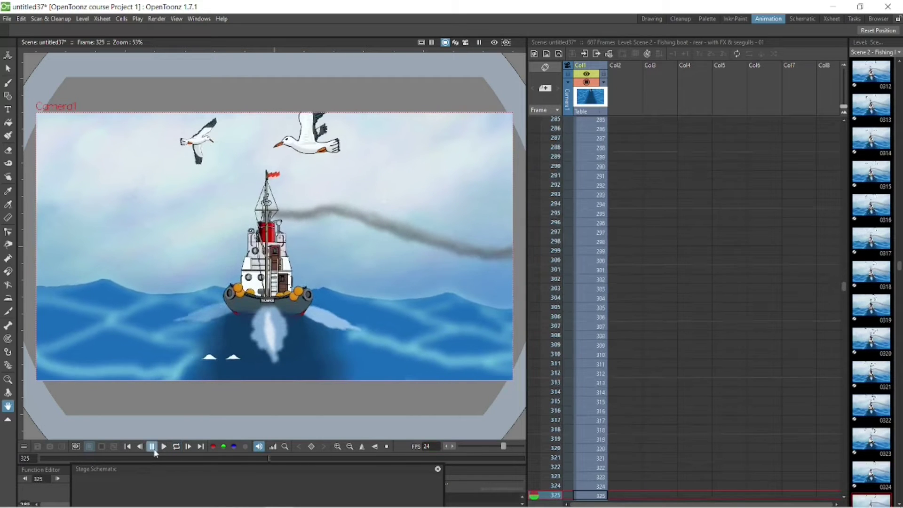